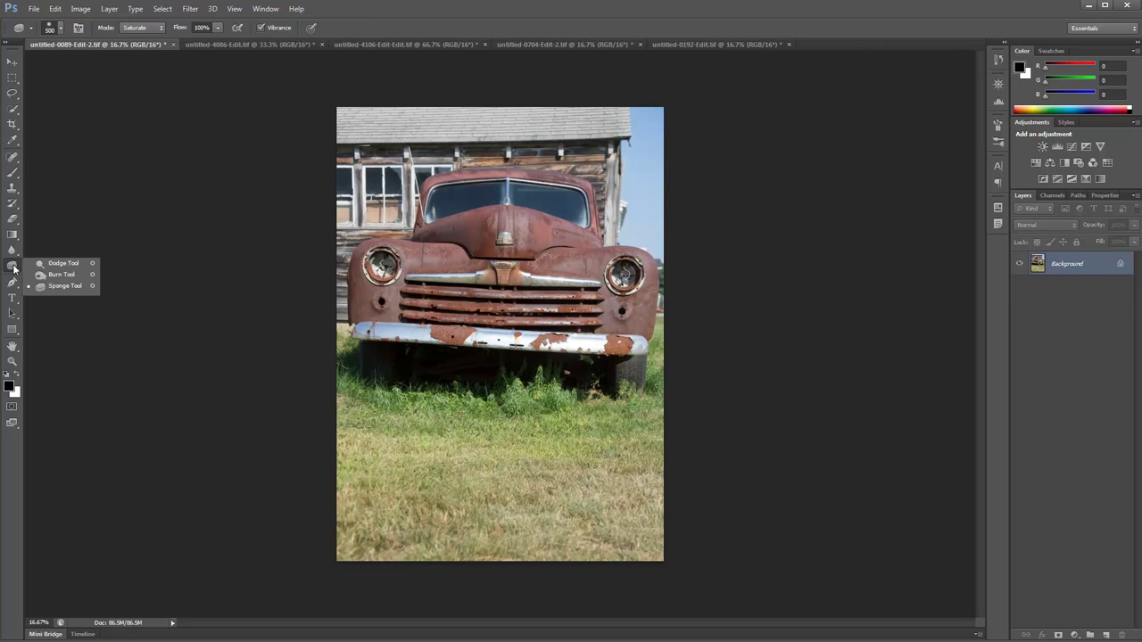
- Add a Hue/Saturation adjustment layer at -100 saturation to the truck photo and select its mask
{"action": "left_click", "coordinate": [149, 30]}
{"action": "left_click", "coordinate": [154, 33]}
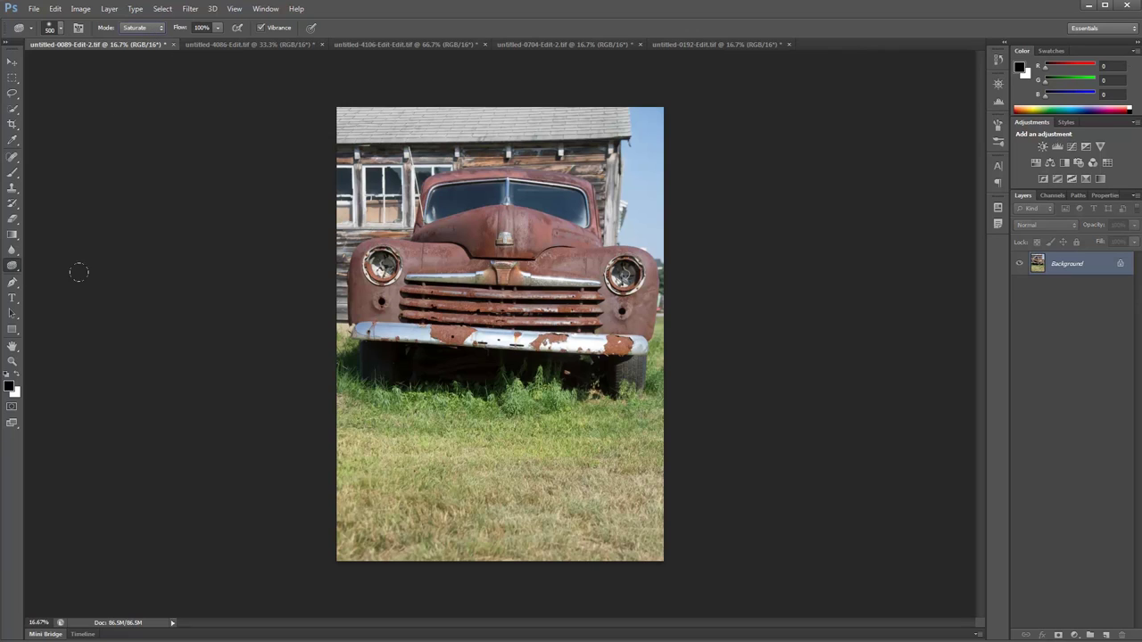
{"action": "left_click", "coordinate": [1035, 162]}
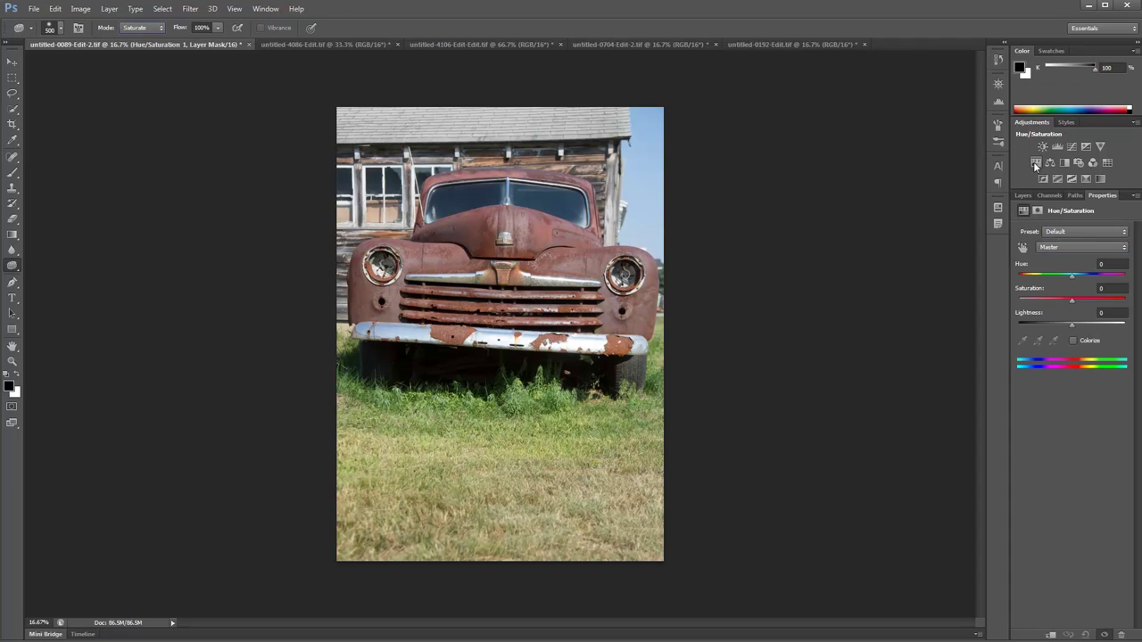
{"action": "left_click_drag", "start_coordinate": [1071, 301], "coordinate": [1001, 297]}
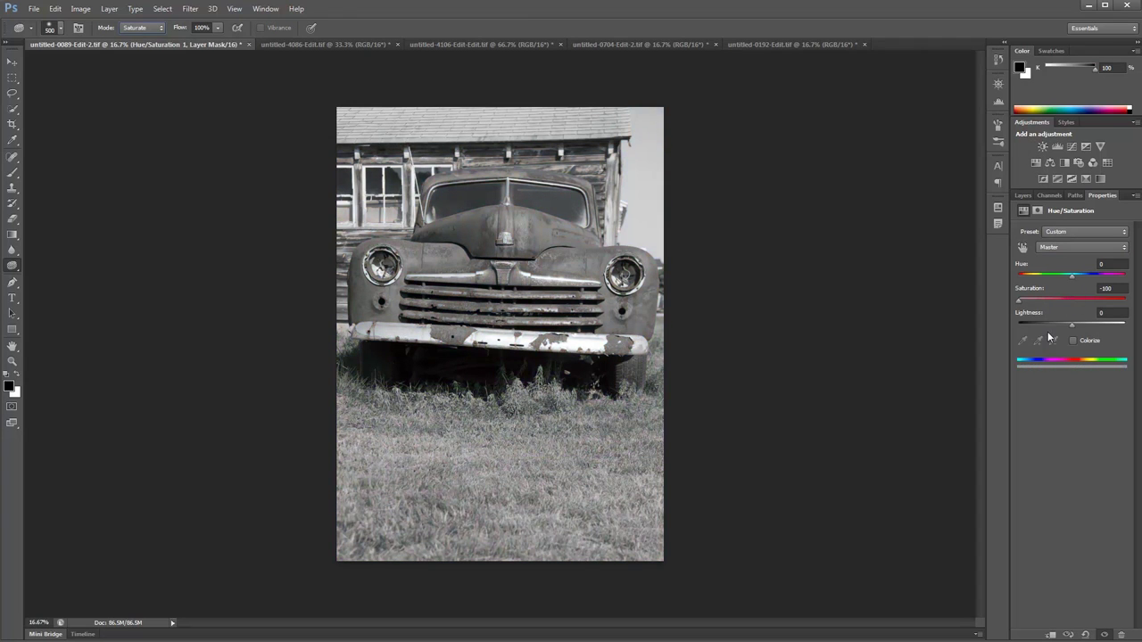
{"action": "left_click", "coordinate": [1036, 210]}
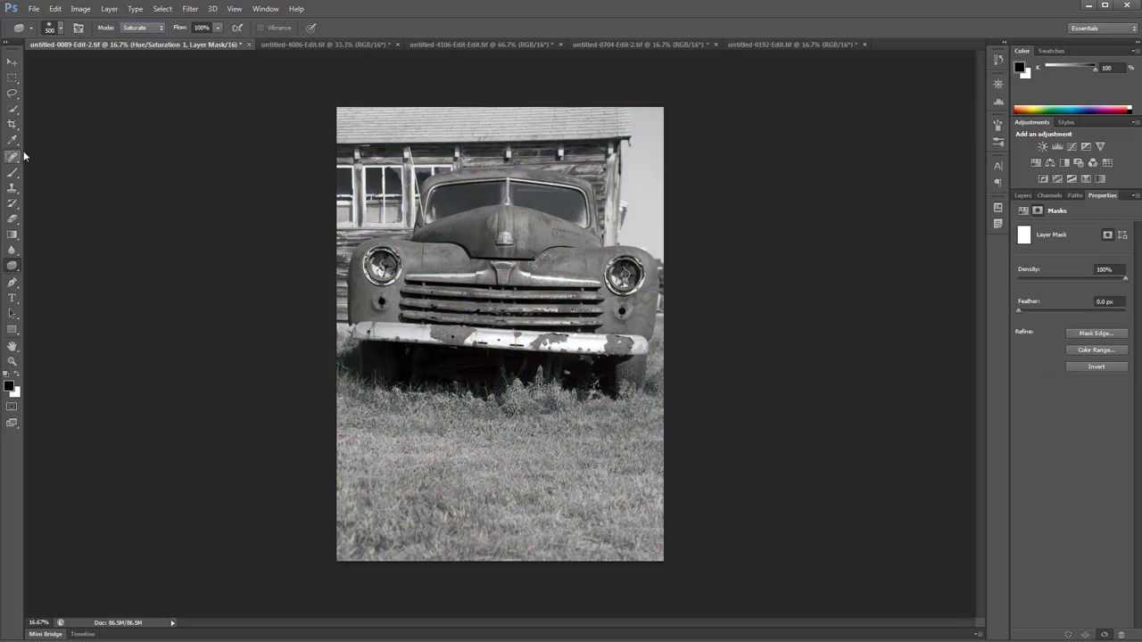
- Paint black on the mask to restore colour to the truck's hood, grille, roof and fender
{"action": "left_click", "coordinate": [12, 177]}
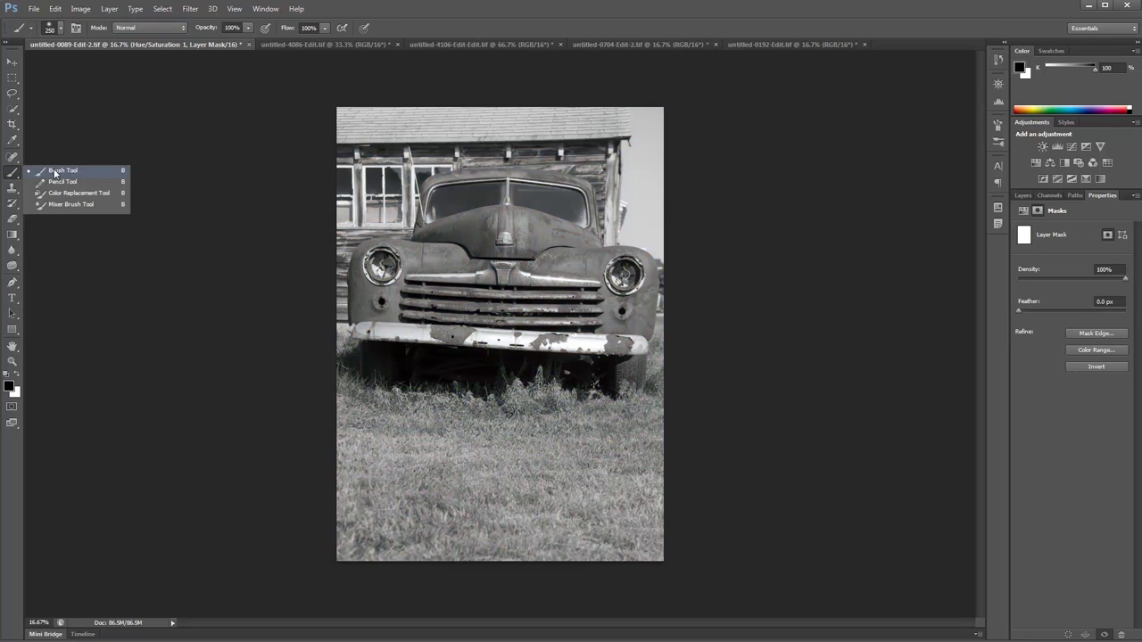
{"action": "left_click", "coordinate": [13, 175]}
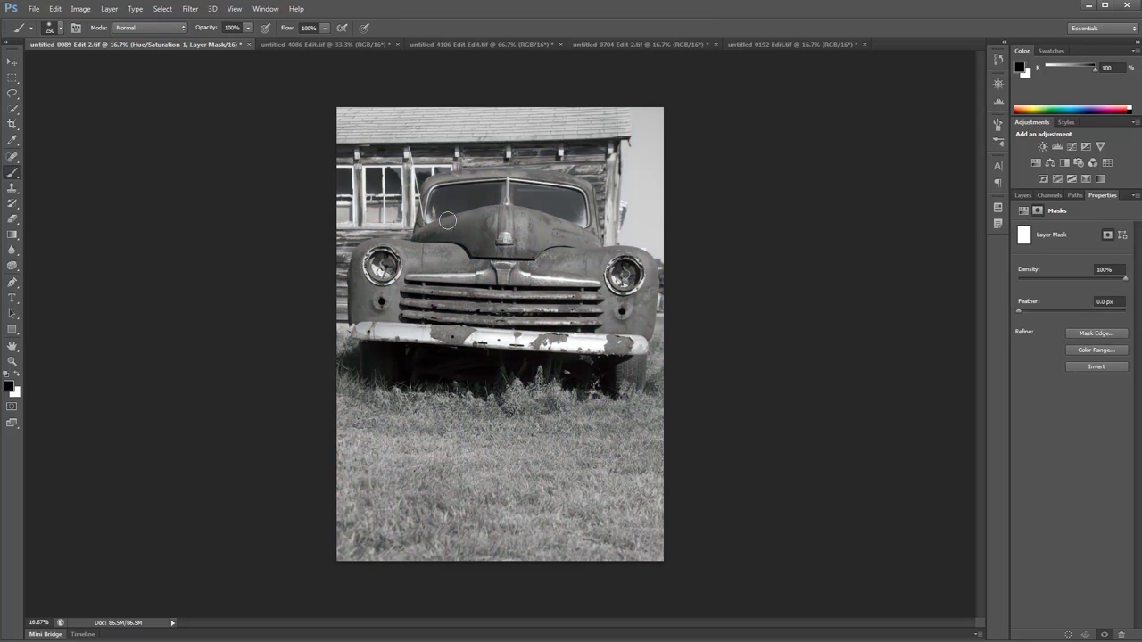
{"action": "left_click_drag", "start_coordinate": [433, 204], "coordinate": [460, 252]}
{"action": "mouse_move", "coordinate": [560, 294]}
{"action": "left_mouse_down"}
{"action": "mouse_move", "coordinate": [502, 251]}
{"action": "mouse_move", "coordinate": [467, 249]}
{"action": "mouse_move", "coordinate": [443, 284]}
{"action": "left_mouse_up"}
{"action": "mouse_move", "coordinate": [584, 211]}
{"action": "left_mouse_down"}
{"action": "mouse_move", "coordinate": [538, 183]}
{"action": "mouse_move", "coordinate": [447, 179]}
{"action": "left_mouse_up"}
{"action": "mouse_move", "coordinate": [367, 290]}
{"action": "left_mouse_down"}
{"action": "mouse_move", "coordinate": [360, 316]}
{"action": "mouse_move", "coordinate": [454, 339]}
{"action": "left_mouse_up"}
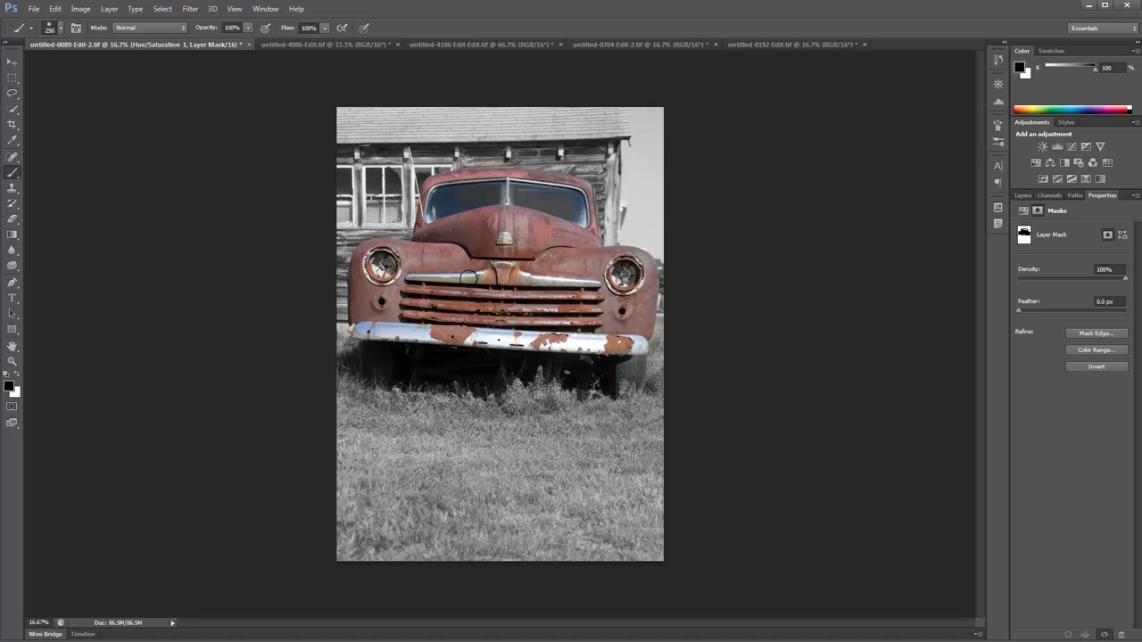
- Zoom in and refine the truck's mask edges with a smaller brush, swapping between white and black
{"action": "key", "text": "ctrl+plus"}
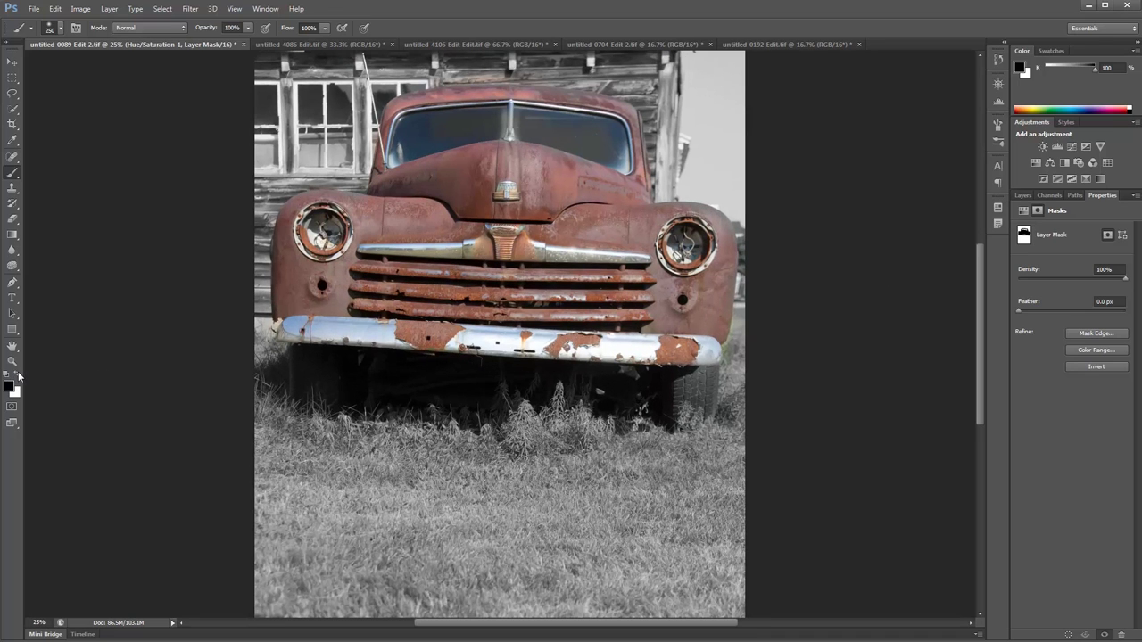
{"action": "left_click", "coordinate": [18, 374]}
{"action": "key", "text": "bracketleft"}
{"action": "key", "text": "bracketleft"}
{"action": "key", "text": "bracketleft"}
{"action": "key", "text": "bracketleft"}
{"action": "key", "text": "bracketleft"}
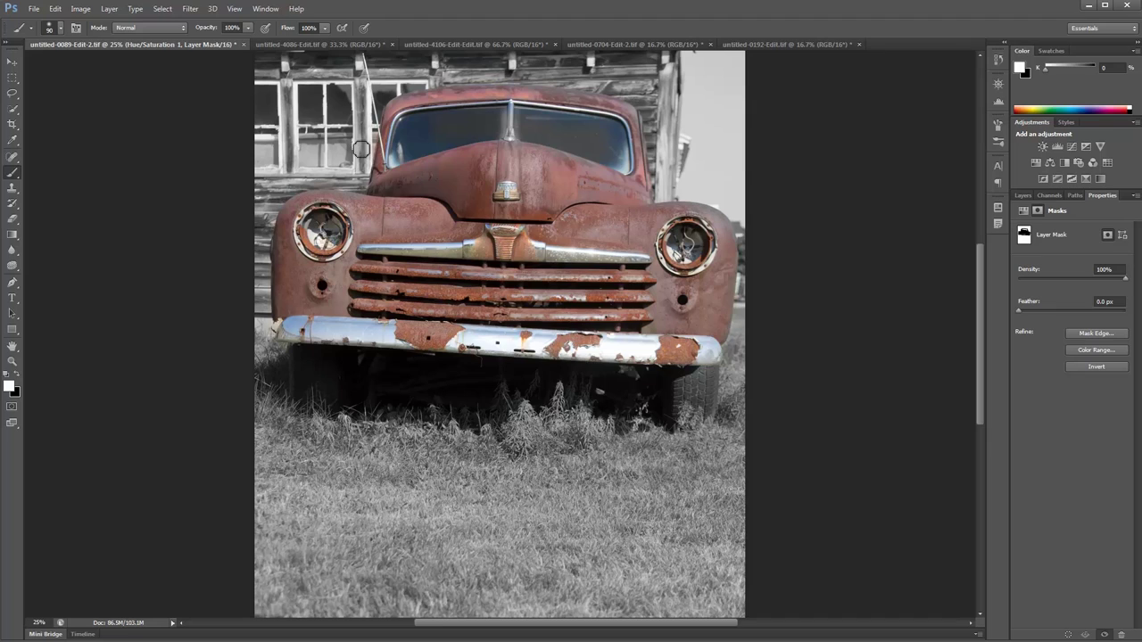
{"action": "left_click", "coordinate": [17, 375]}
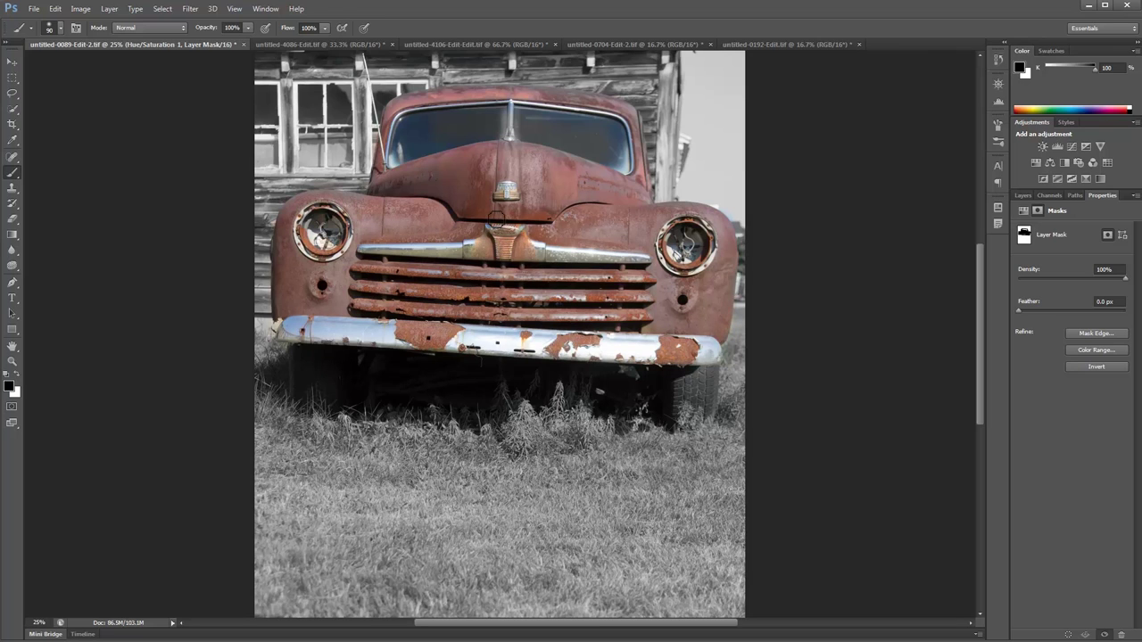
{"action": "key", "text": "ctrl+minus"}
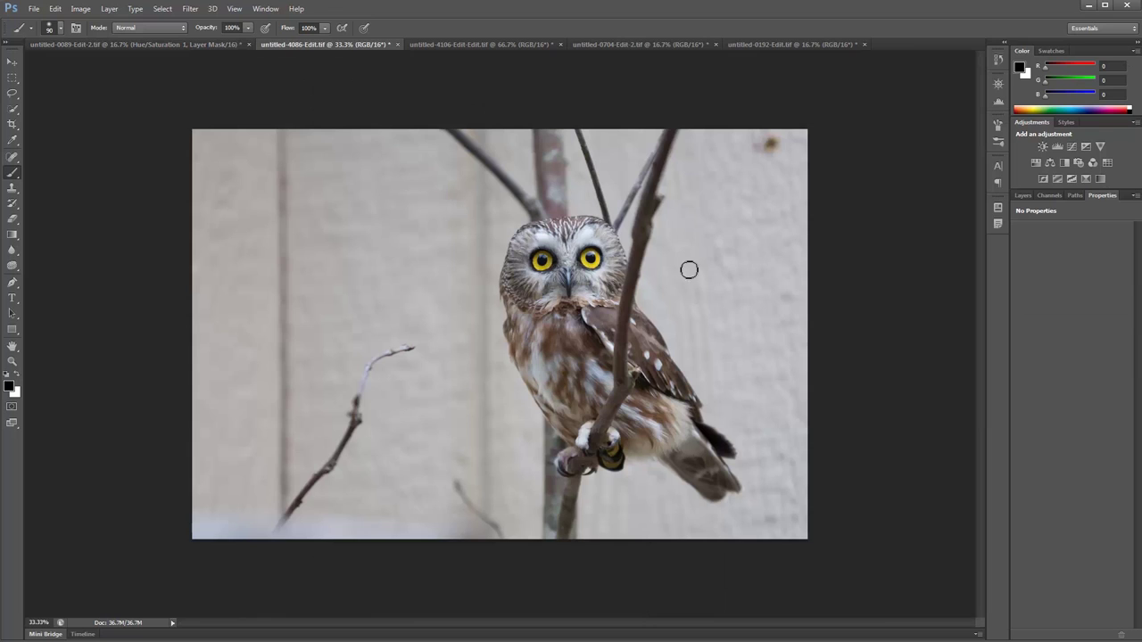
- Show the owl photo's layers, a single Background layer
{"action": "left_click", "coordinate": [1021, 194]}
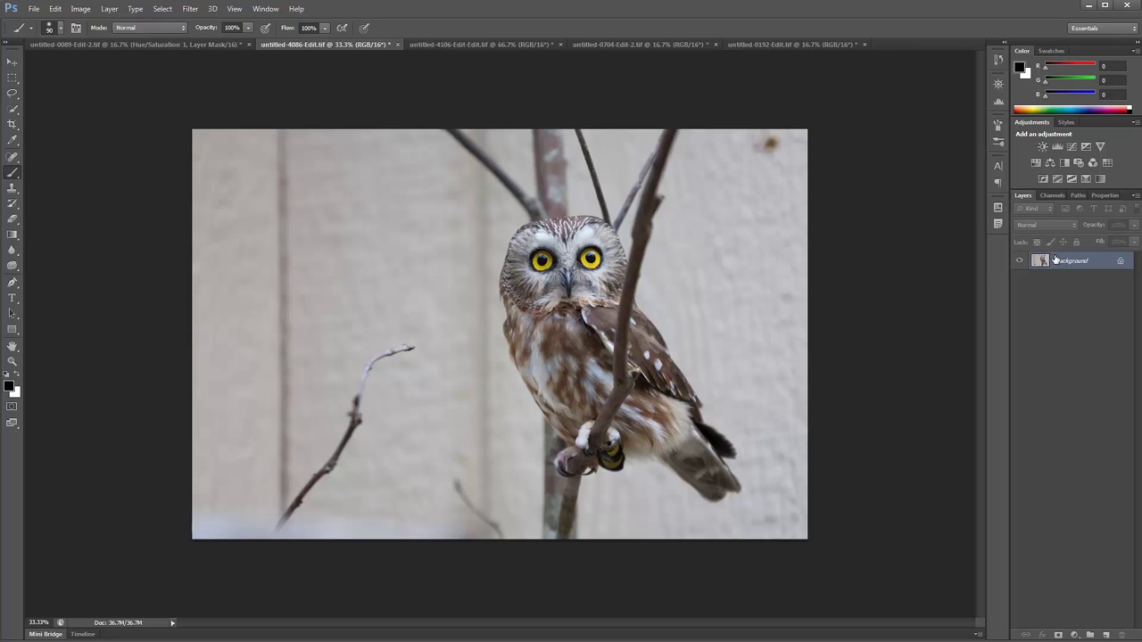
- Desaturate the owl photo to -100 with a Hue/Saturation layer and paint its left eye back to yellow
{"action": "left_click", "coordinate": [1034, 162]}
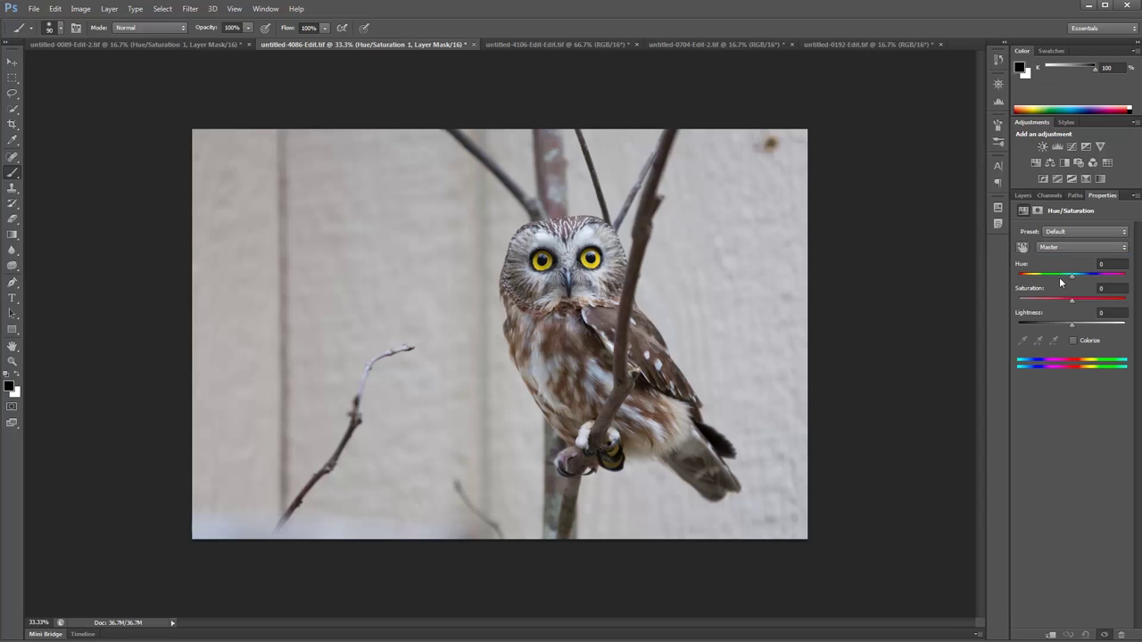
{"action": "left_click_drag", "start_coordinate": [1066, 301], "coordinate": [1017, 301]}
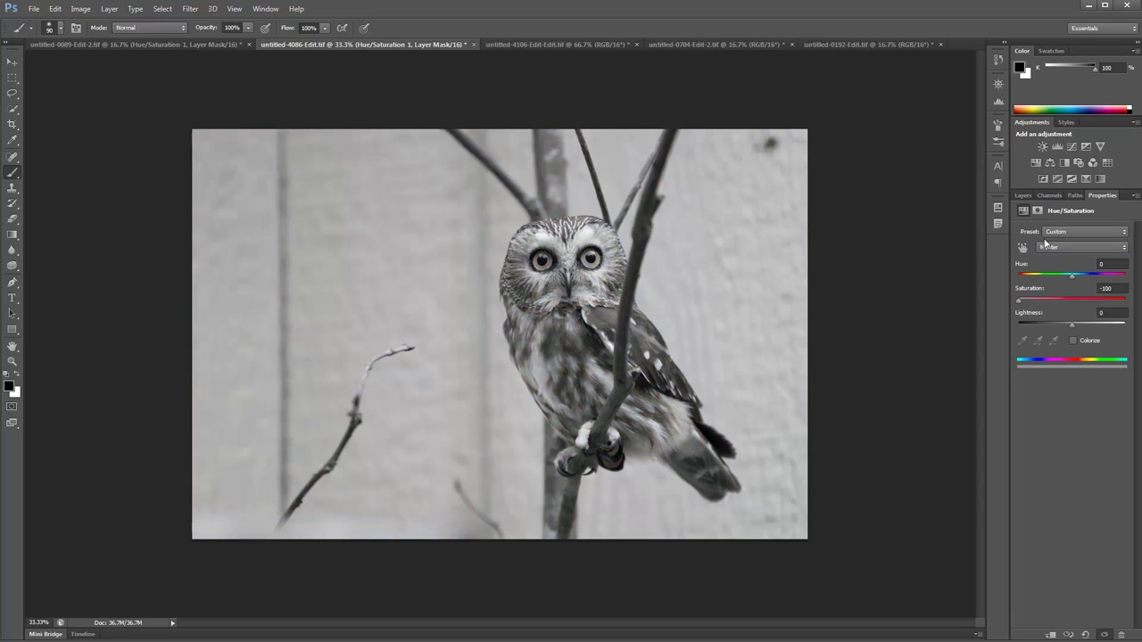
{"action": "left_click", "coordinate": [1038, 211]}
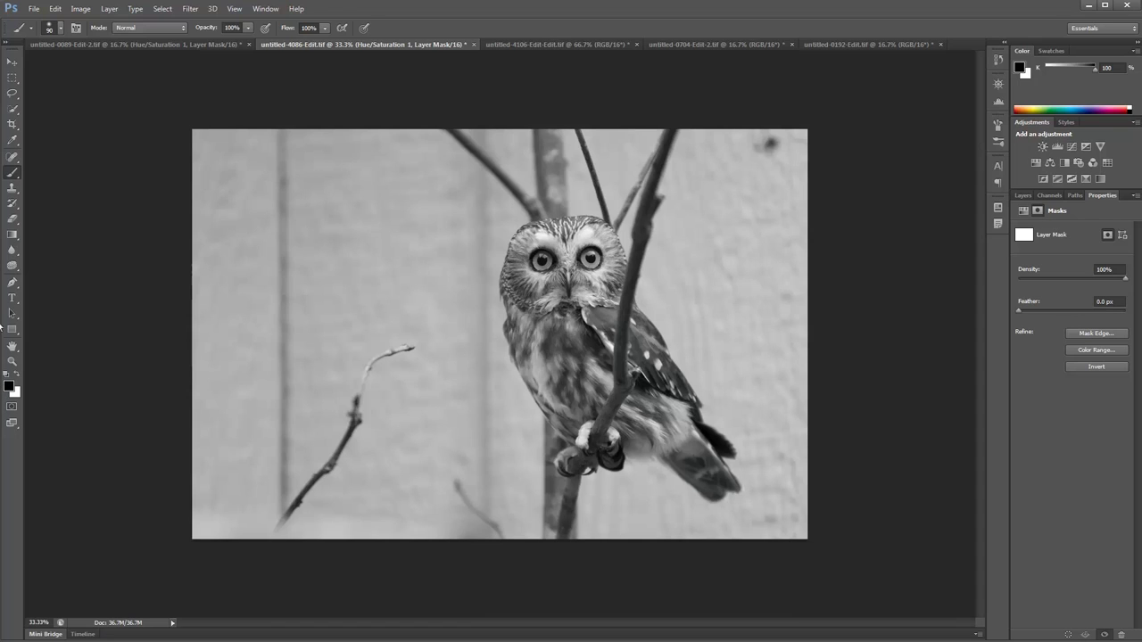
{"action": "left_click_drag", "start_coordinate": [531, 261], "coordinate": [593, 262]}
{"action": "left_click", "coordinate": [530, 45]}
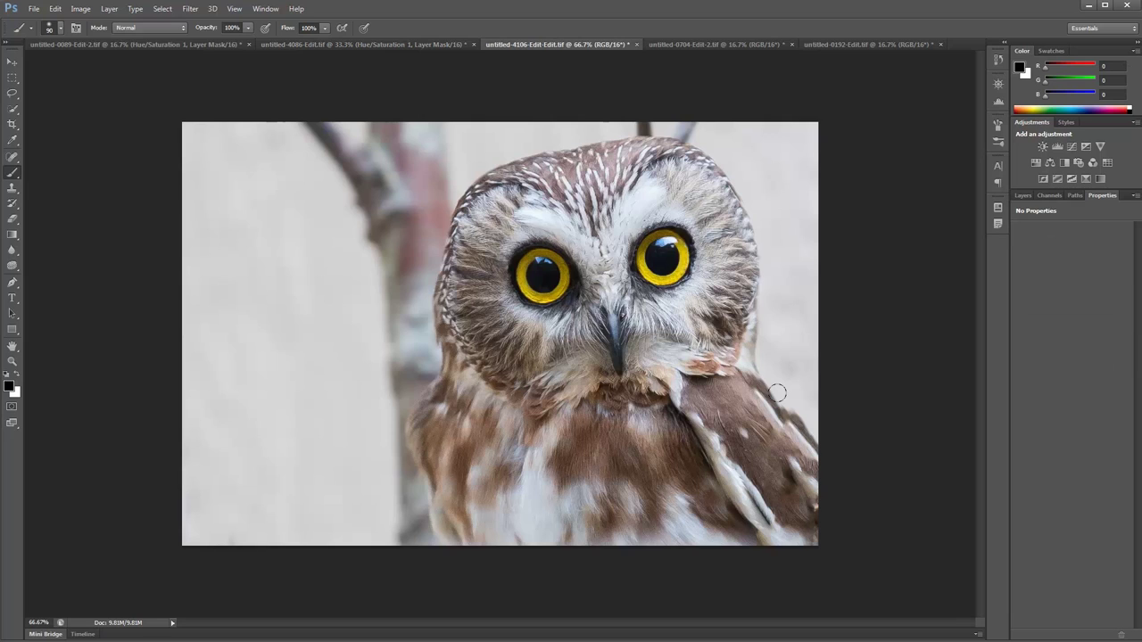
- Add a Hue/Saturation adjustment layer to the close-up owl portrait
{"action": "left_click", "coordinate": [1035, 162]}
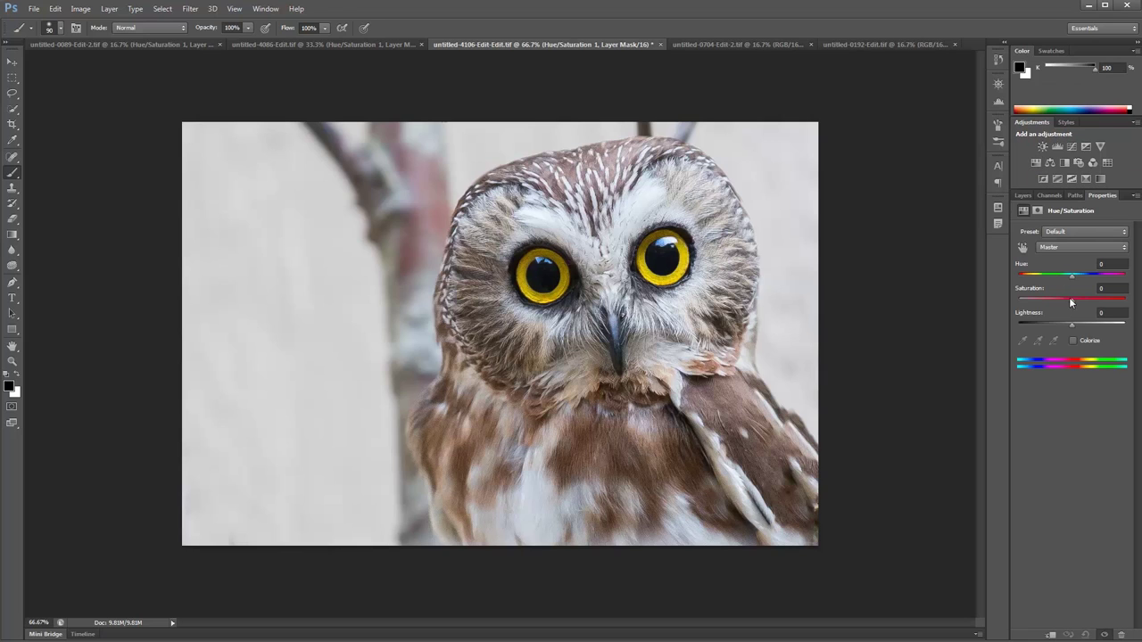
- Set Saturation to -100, then paint both eyes and the left pupil highlight back into colour on the mask
{"action": "left_click_drag", "start_coordinate": [1069, 299], "coordinate": [1018, 300]}
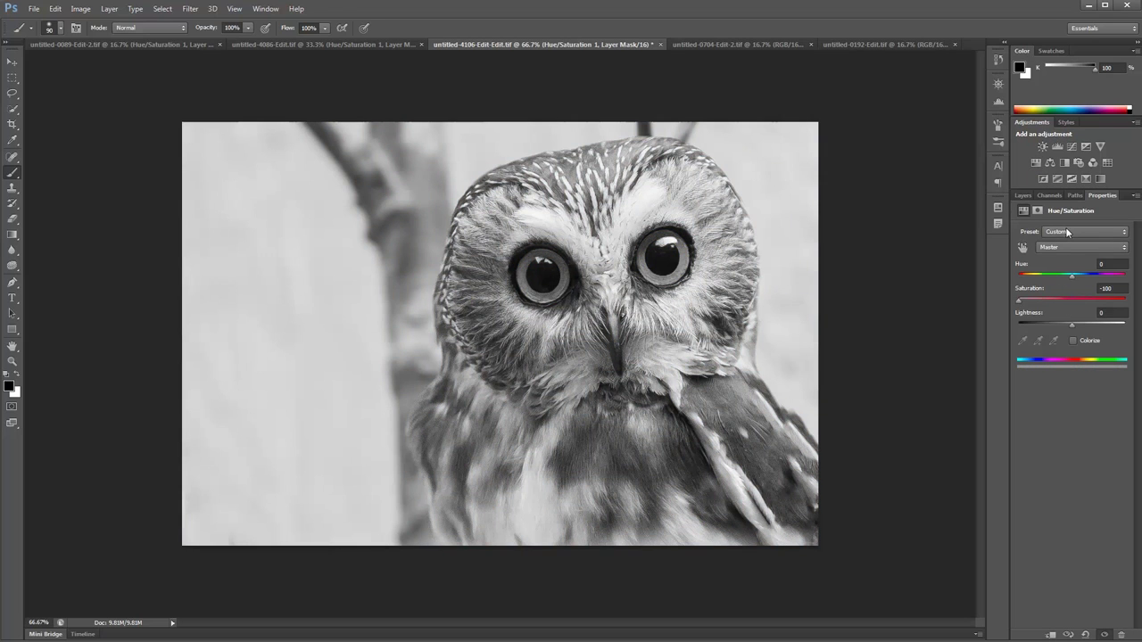
{"action": "left_click", "coordinate": [1037, 210]}
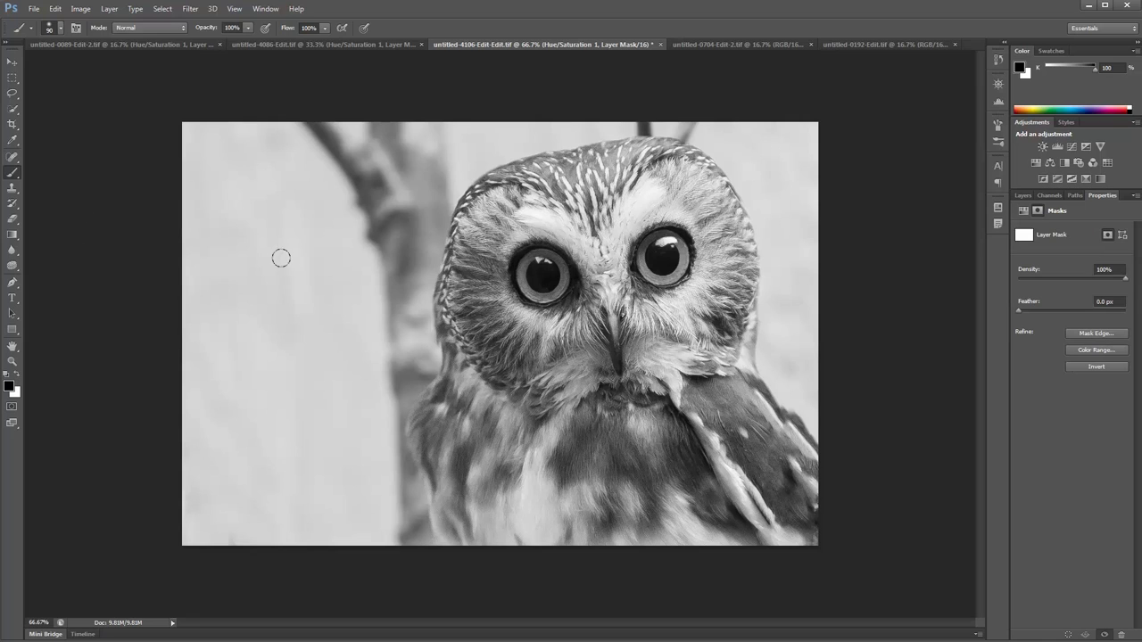
{"action": "mouse_move", "coordinate": [531, 264]}
{"action": "left_mouse_down"}
{"action": "mouse_move", "coordinate": [533, 288]}
{"action": "mouse_move", "coordinate": [558, 273]}
{"action": "mouse_move", "coordinate": [538, 260]}
{"action": "left_mouse_up"}
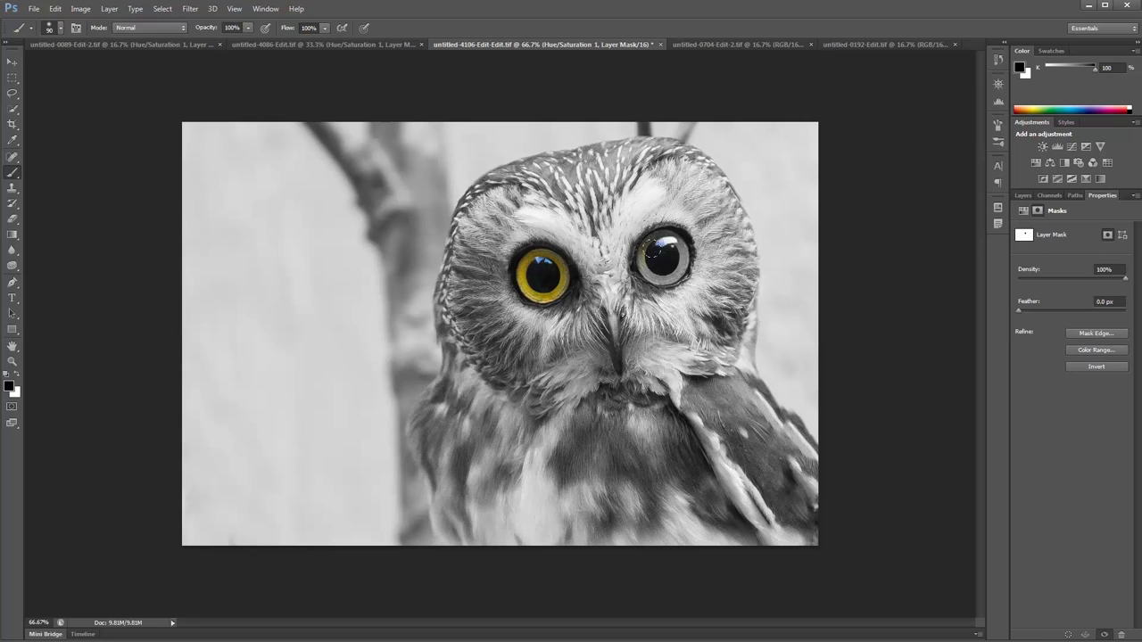
{"action": "mouse_move", "coordinate": [651, 252]}
{"action": "left_mouse_down"}
{"action": "mouse_move", "coordinate": [647, 272]}
{"action": "mouse_move", "coordinate": [673, 278]}
{"action": "mouse_move", "coordinate": [665, 253]}
{"action": "left_mouse_up"}
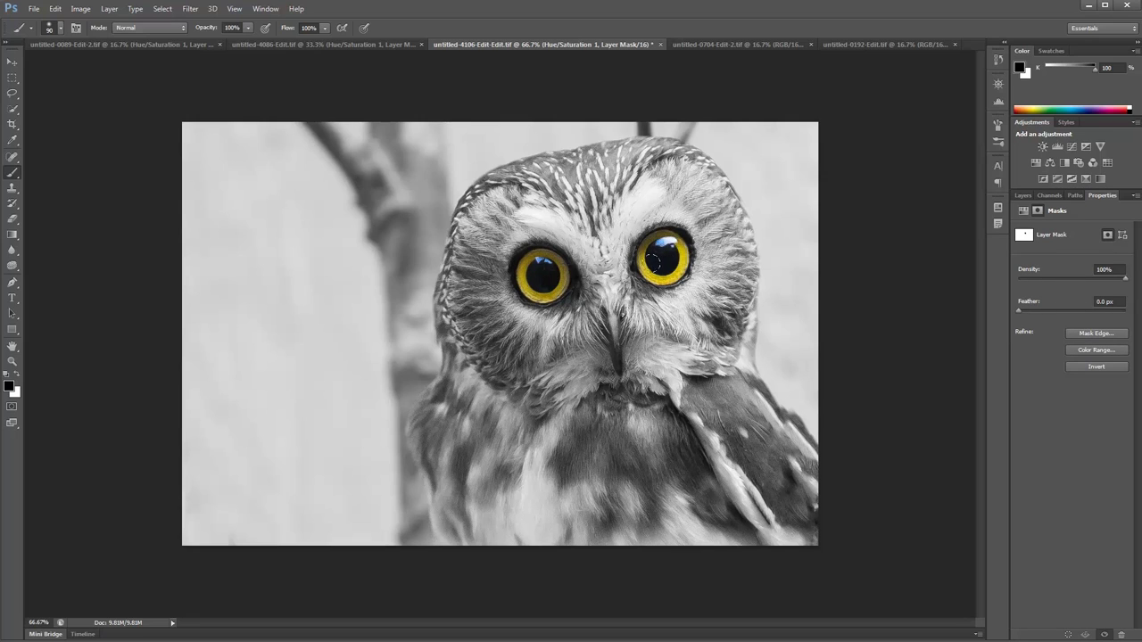
{"action": "left_click_drag", "start_coordinate": [535, 263], "coordinate": [543, 278]}
{"action": "left_click", "coordinate": [1023, 210]}
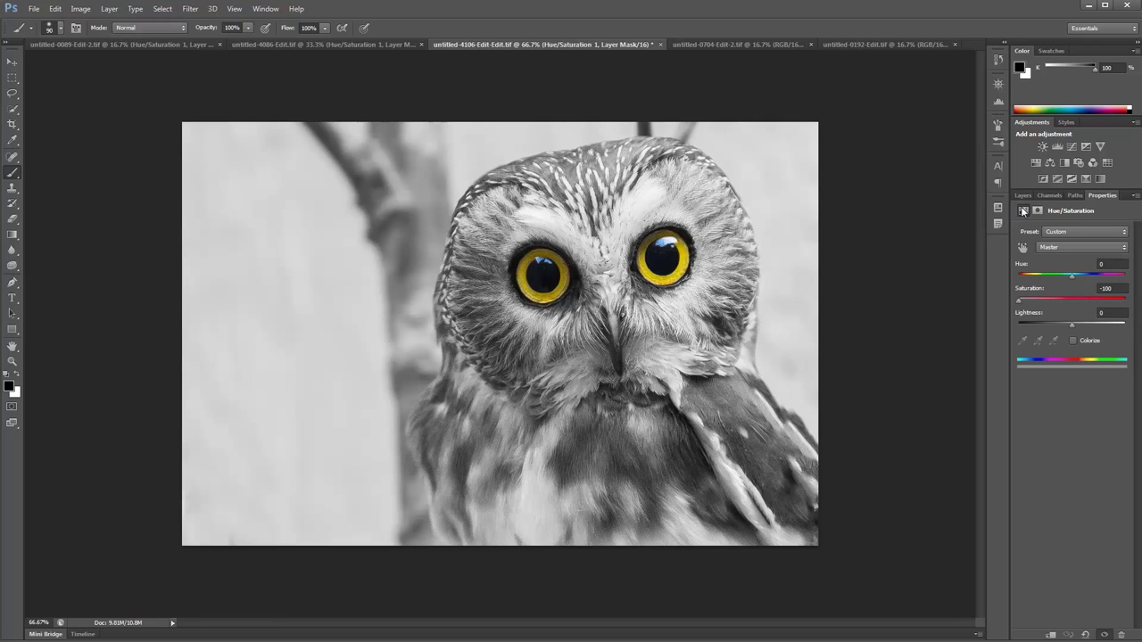
- Raise the owl close-up's saturation to -82, then enlarge the mask brush and toggle it between white and black
{"action": "left_click_drag", "start_coordinate": [1018, 301], "coordinate": [1033, 305]}
{"action": "left_click", "coordinate": [1038, 211]}
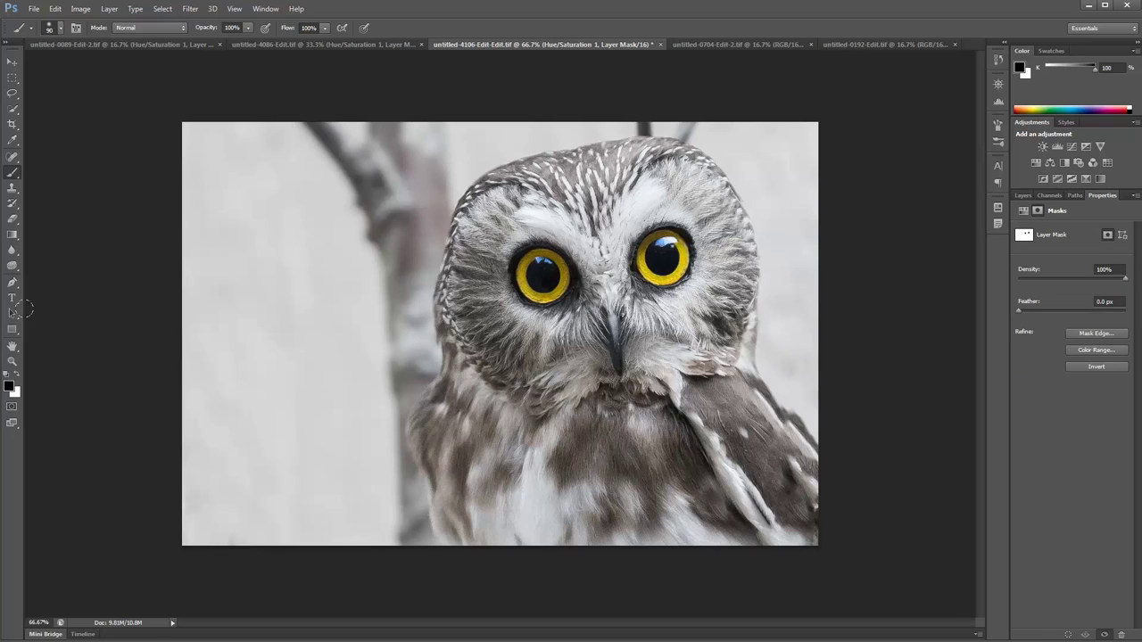
{"action": "left_click", "coordinate": [17, 375]}
{"action": "key", "text": "bracketright"}
{"action": "left_click", "coordinate": [18, 376]}
{"action": "left_click", "coordinate": [17, 374]}
{"action": "left_click", "coordinate": [693, 45]}
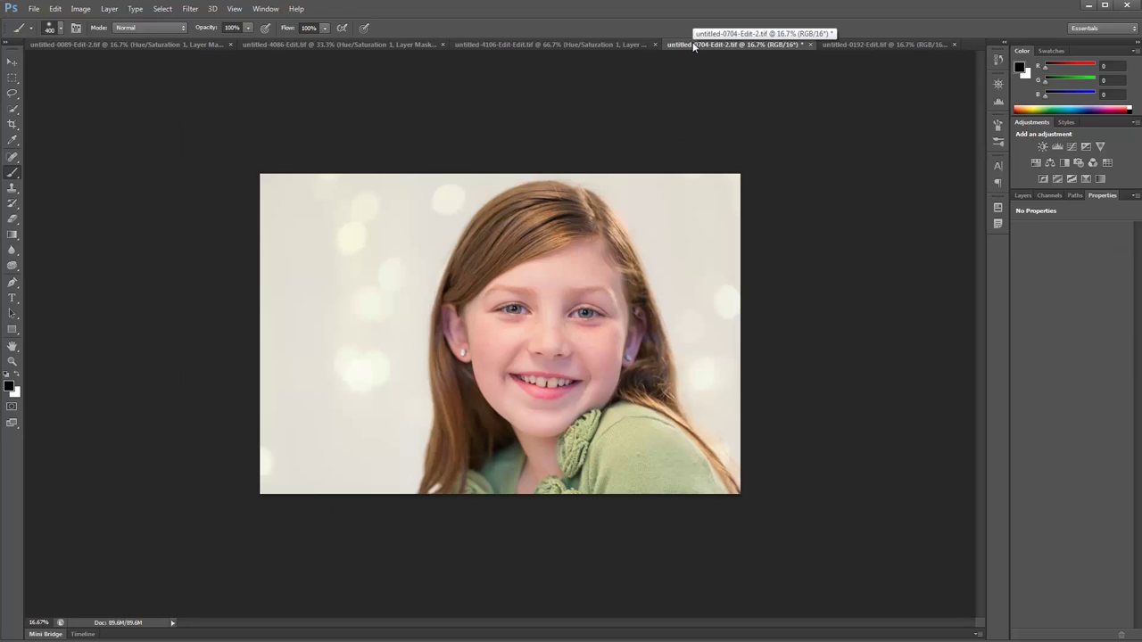
- Add a Hue/Saturation layer at -100 saturation to the girl portrait
{"action": "left_click", "coordinate": [1036, 162]}
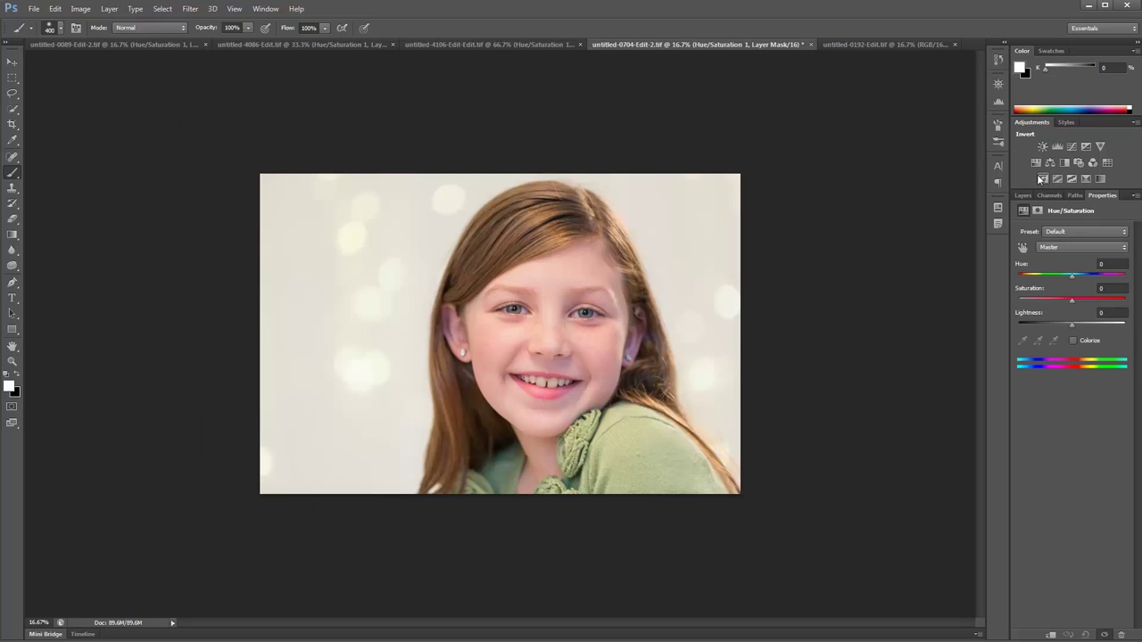
{"action": "left_click_drag", "start_coordinate": [1071, 301], "coordinate": [1018, 300]}
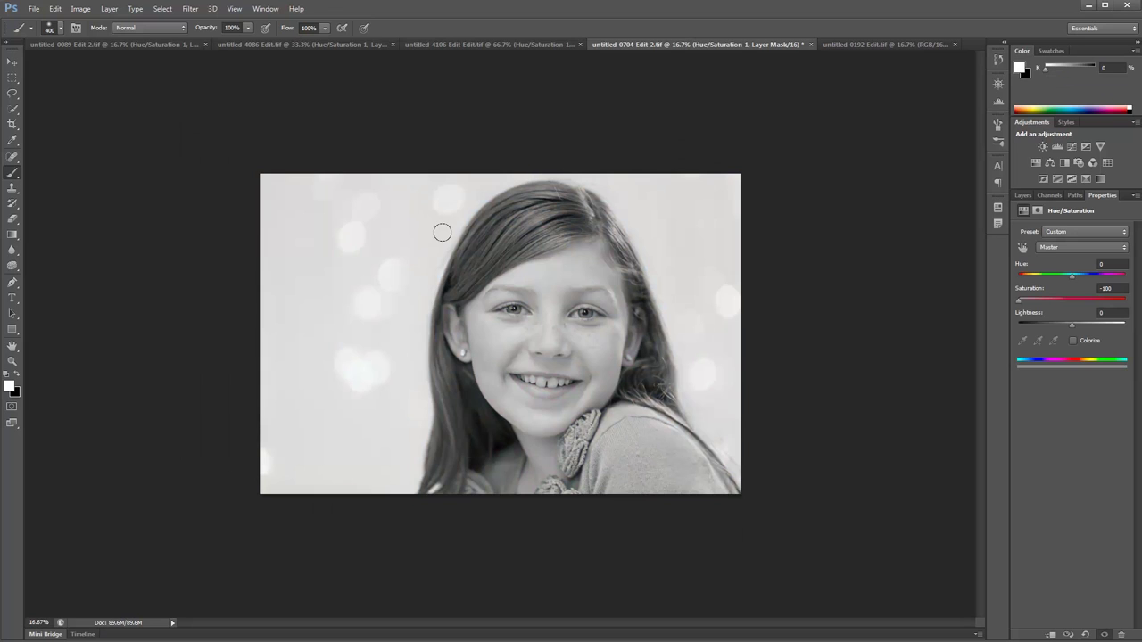
- Paint black on the mask with a smaller brush to bring colour back to the lower lip and hair
{"action": "left_click", "coordinate": [18, 377]}
{"action": "key", "text": "bracketleft"}
{"action": "key", "text": "bracketleft"}
{"action": "key", "text": "bracketleft"}
{"action": "key", "text": "bracketleft"}
{"action": "key", "text": "bracketleft"}
{"action": "key", "text": "bracketleft"}
{"action": "key", "text": "bracketleft"}
{"action": "key", "text": "bracketleft"}
{"action": "mouse_move", "coordinate": [523, 387]}
{"action": "left_mouse_down"}
{"action": "mouse_move", "coordinate": [579, 391]}
{"action": "mouse_move", "coordinate": [531, 395]}
{"action": "mouse_move", "coordinate": [520, 385]}
{"action": "mouse_move", "coordinate": [547, 375]}
{"action": "mouse_move", "coordinate": [523, 381]}
{"action": "mouse_move", "coordinate": [579, 381]}
{"action": "left_mouse_up"}
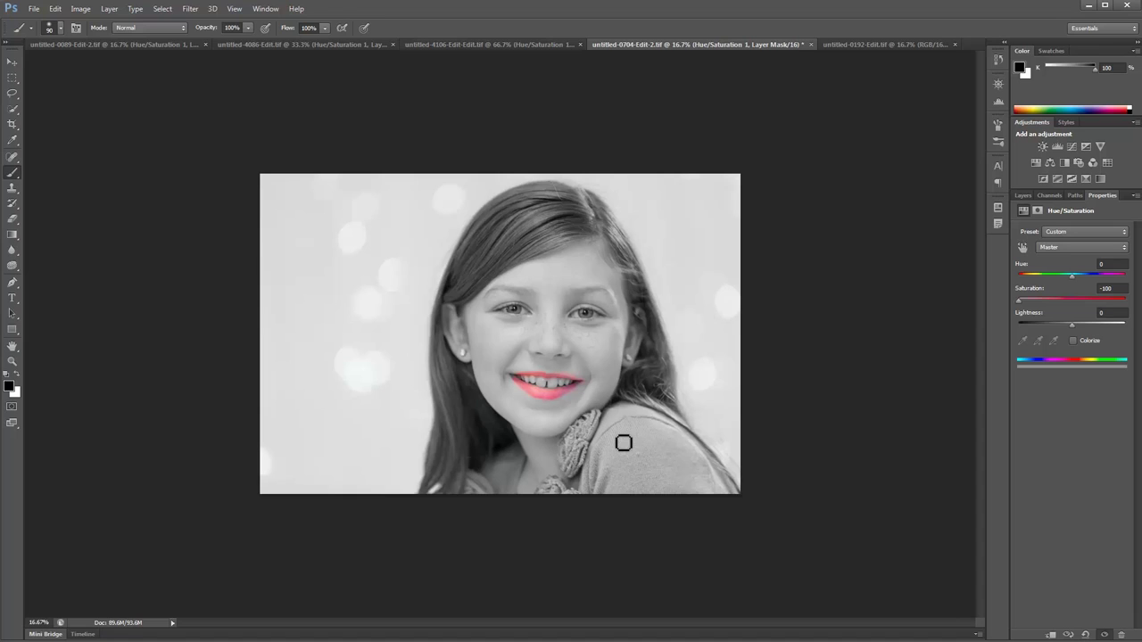
{"action": "mouse_move", "coordinate": [599, 213]}
{"action": "left_mouse_down"}
{"action": "mouse_move", "coordinate": [616, 223]}
{"action": "mouse_move", "coordinate": [604, 211]}
{"action": "left_mouse_up"}
- Repaint the hair and lips white to grey them again, then raise Saturation to about -12
{"action": "left_click", "coordinate": [17, 375]}
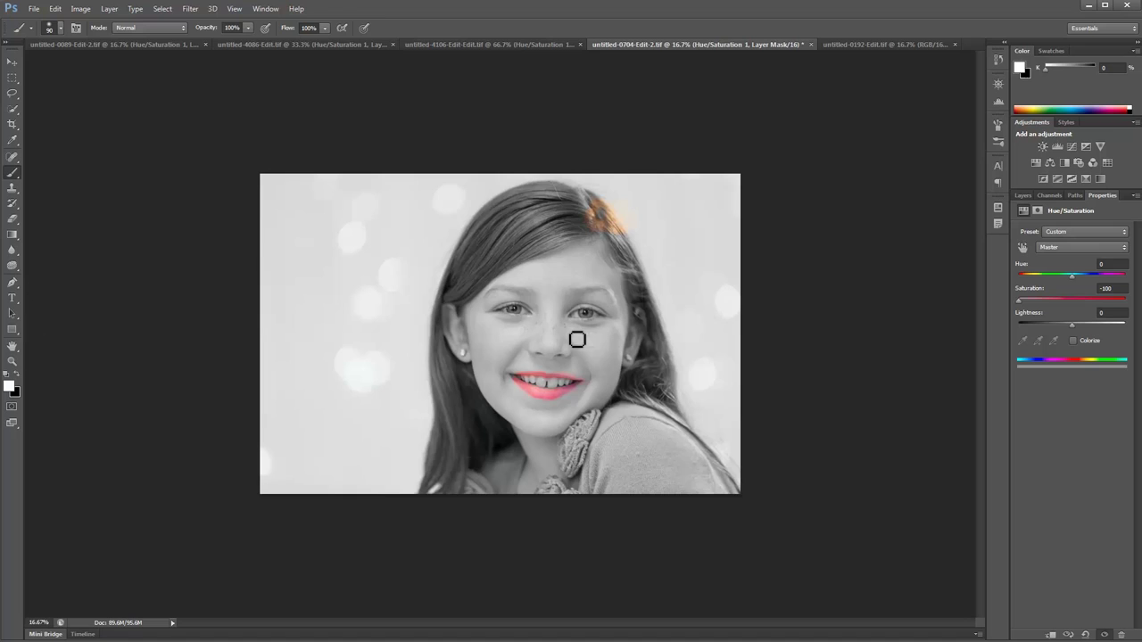
{"action": "left_click_drag", "start_coordinate": [594, 204], "coordinate": [607, 210]}
{"action": "left_click_drag", "start_coordinate": [522, 379], "coordinate": [580, 381]}
{"action": "left_click_drag", "start_coordinate": [1019, 301], "coordinate": [1066, 300]}
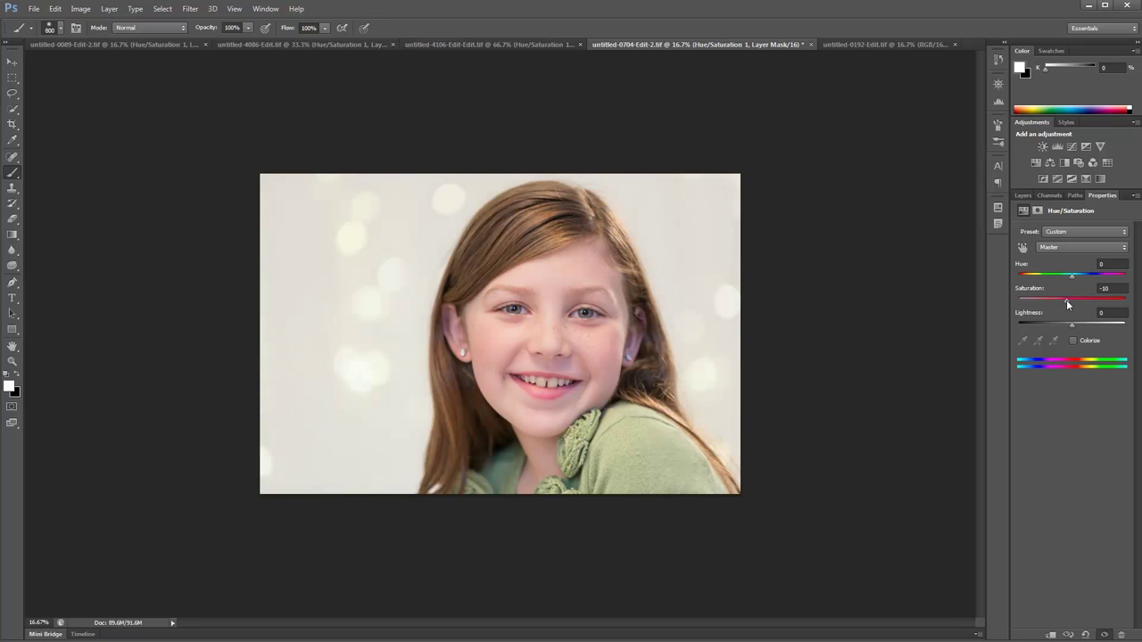
{"action": "left_click", "coordinate": [843, 44]}
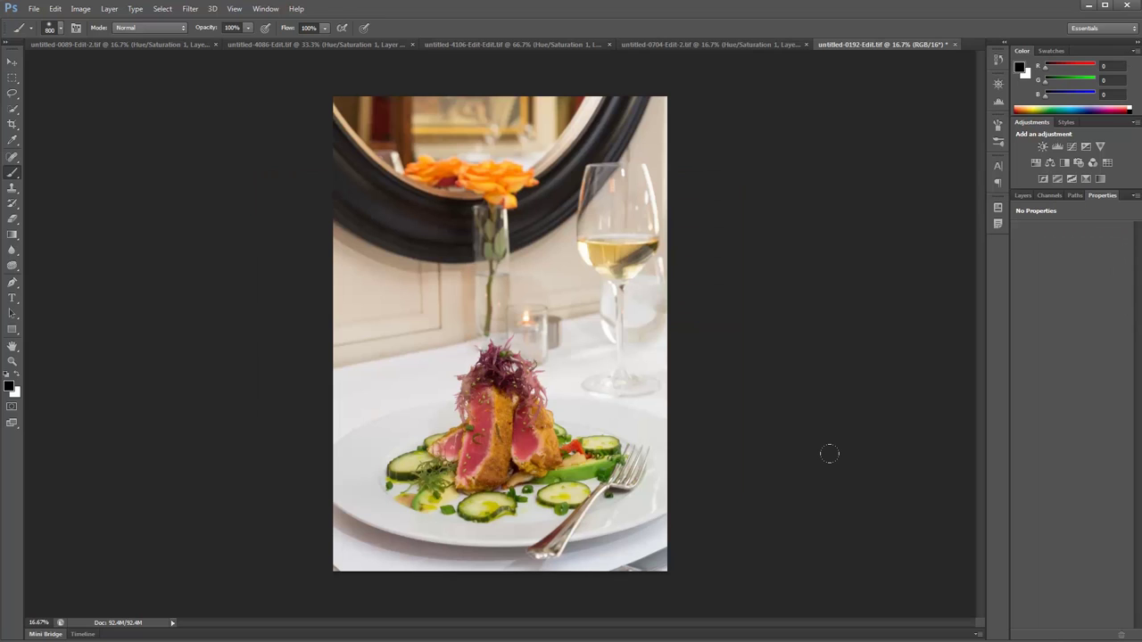
- Add a Hue/Saturation layer at -100 saturation to the tuna dish photo and select its mask
{"action": "left_click", "coordinate": [1035, 162]}
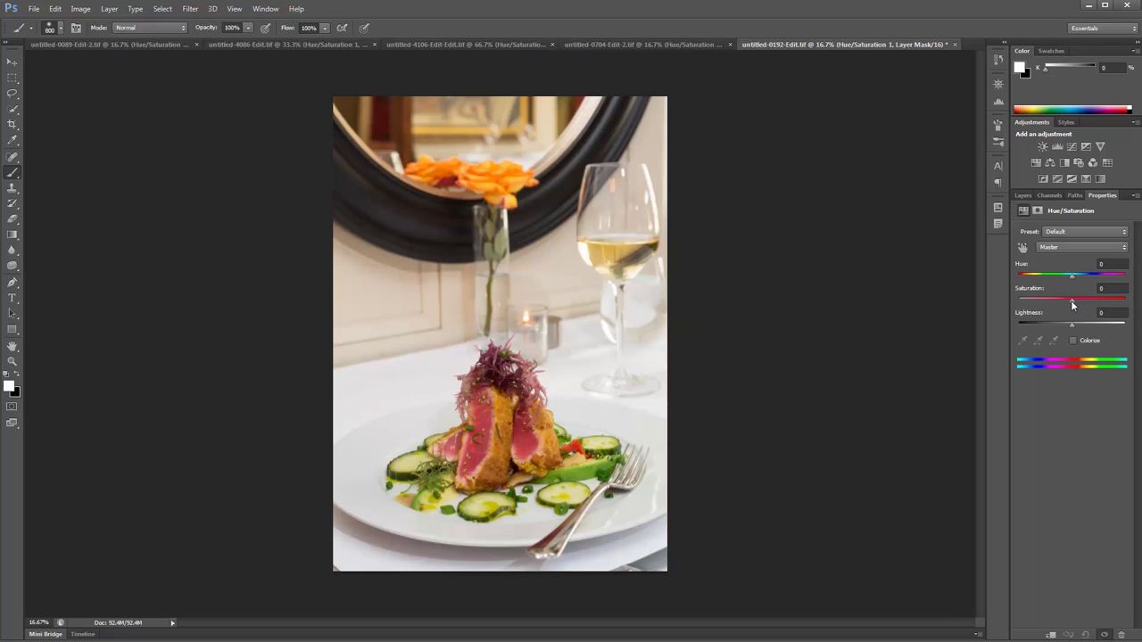
{"action": "left_click_drag", "start_coordinate": [1071, 305], "coordinate": [1018, 302]}
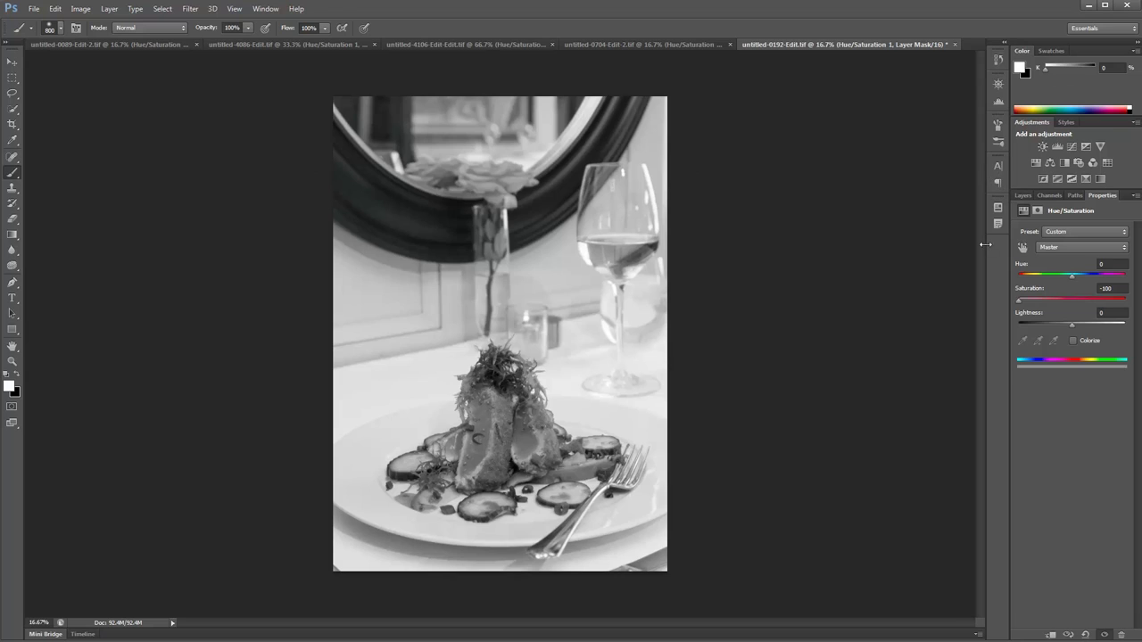
{"action": "left_click", "coordinate": [1036, 211]}
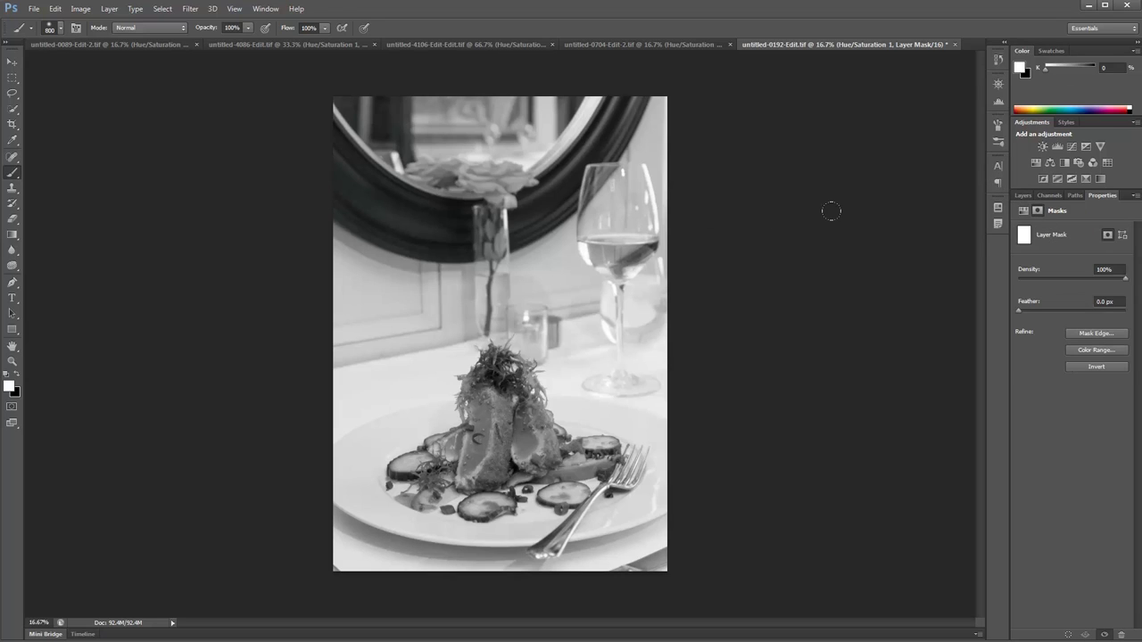
{"action": "left_click", "coordinate": [17, 375]}
{"action": "mouse_move", "coordinate": [481, 176]}
{"action": "left_mouse_down"}
{"action": "mouse_move", "coordinate": [468, 174]}
{"action": "mouse_move", "coordinate": [504, 175]}
{"action": "mouse_move", "coordinate": [513, 180]}
{"action": "mouse_move", "coordinate": [496, 189]}
{"action": "mouse_move", "coordinate": [539, 207]}
{"action": "left_mouse_up"}
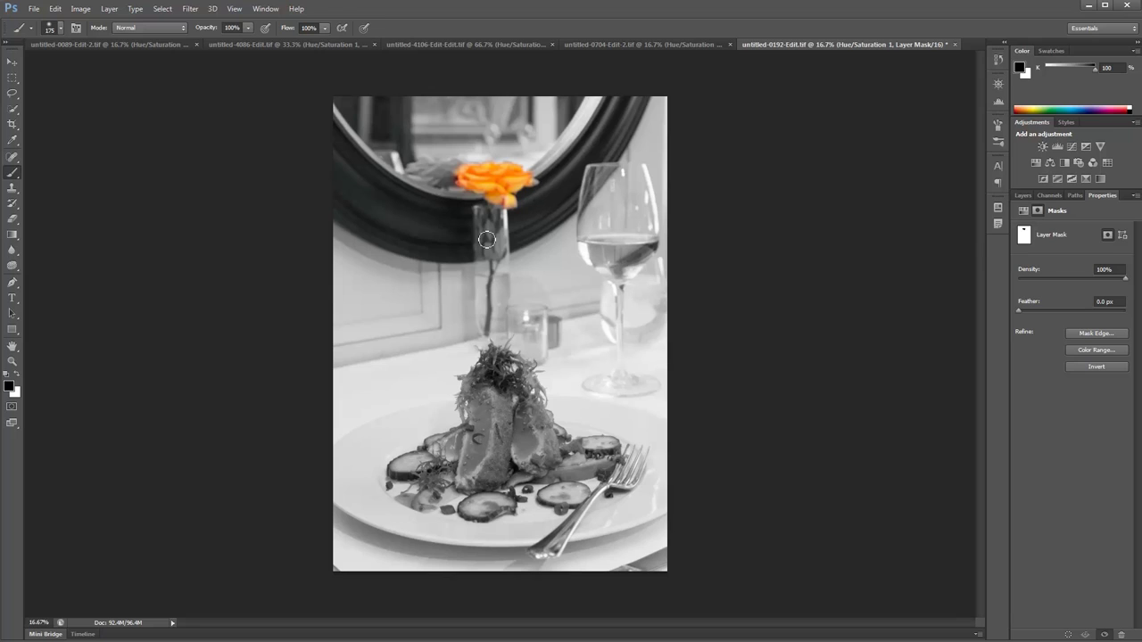
{"action": "key", "text": "bracketleft"}
{"action": "key", "text": "bracketleft"}
{"action": "key", "text": "bracketleft"}
{"action": "key", "text": "bracketleft"}
{"action": "key", "text": "bracketleft"}
{"action": "mouse_move", "coordinate": [491, 237]}
{"action": "left_mouse_down"}
{"action": "mouse_move", "coordinate": [499, 256]}
{"action": "mouse_move", "coordinate": [510, 253]}
{"action": "left_mouse_up"}
{"action": "left_click", "coordinate": [15, 374]}
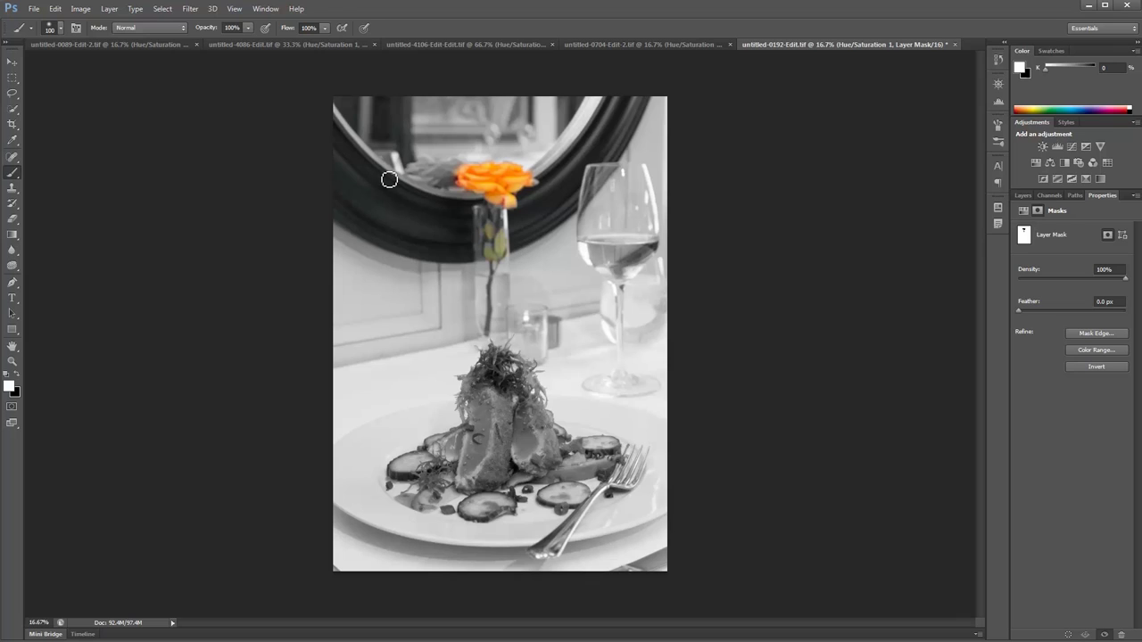
{"action": "key", "text": "bracketright"}
{"action": "key", "text": "bracketright"}
{"action": "key", "text": "bracketright"}
{"action": "key", "text": "bracketright"}
{"action": "key", "text": "bracketright"}
{"action": "key", "text": "bracketright"}
{"action": "key", "text": "bracketright"}
{"action": "key", "text": "bracketright"}
{"action": "key", "text": "bracketright"}
{"action": "key", "text": "bracketright"}
{"action": "left_click_drag", "start_coordinate": [471, 163], "coordinate": [490, 171]}
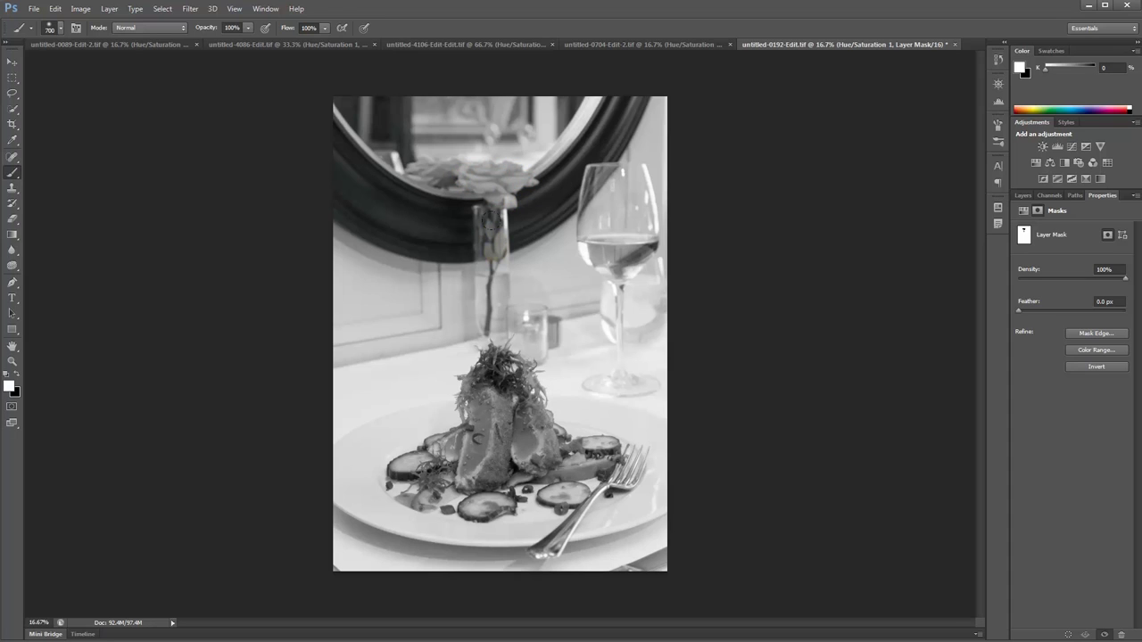
{"action": "left_click", "coordinate": [19, 373]}
{"action": "key", "text": "bracketleft"}
{"action": "key", "text": "bracketleft"}
{"action": "key", "text": "bracketleft"}
{"action": "key", "text": "bracketleft"}
{"action": "key", "text": "bracketleft"}
{"action": "key", "text": "bracketleft"}
{"action": "key", "text": "bracketleft"}
{"action": "key", "text": "bracketleft"}
{"action": "key", "text": "bracketleft"}
{"action": "key", "text": "bracketleft"}
{"action": "mouse_move", "coordinate": [603, 252]}
{"action": "left_mouse_down"}
{"action": "mouse_move", "coordinate": [590, 248]}
{"action": "mouse_move", "coordinate": [594, 265]}
{"action": "mouse_move", "coordinate": [625, 253]}
{"action": "mouse_move", "coordinate": [591, 248]}
{"action": "mouse_move", "coordinate": [628, 278]}
{"action": "mouse_move", "coordinate": [635, 255]}
{"action": "mouse_move", "coordinate": [633, 275]}
{"action": "mouse_move", "coordinate": [617, 280]}
{"action": "mouse_move", "coordinate": [622, 261]}
{"action": "left_mouse_up"}
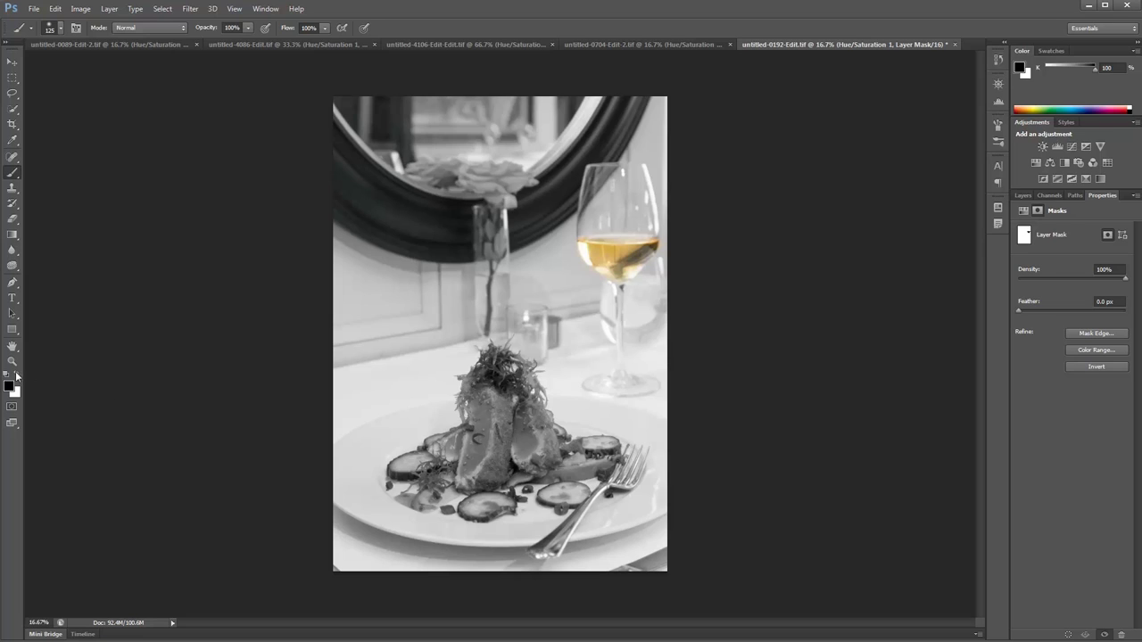
{"action": "left_click", "coordinate": [17, 376]}
{"action": "mouse_move", "coordinate": [612, 241]}
{"action": "left_mouse_down"}
{"action": "mouse_move", "coordinate": [626, 291]}
{"action": "mouse_move", "coordinate": [651, 248]}
{"action": "mouse_move", "coordinate": [656, 261]}
{"action": "mouse_move", "coordinate": [617, 282]}
{"action": "mouse_move", "coordinate": [630, 279]}
{"action": "mouse_move", "coordinate": [613, 247]}
{"action": "mouse_move", "coordinate": [609, 275]}
{"action": "mouse_move", "coordinate": [598, 249]}
{"action": "left_mouse_up"}
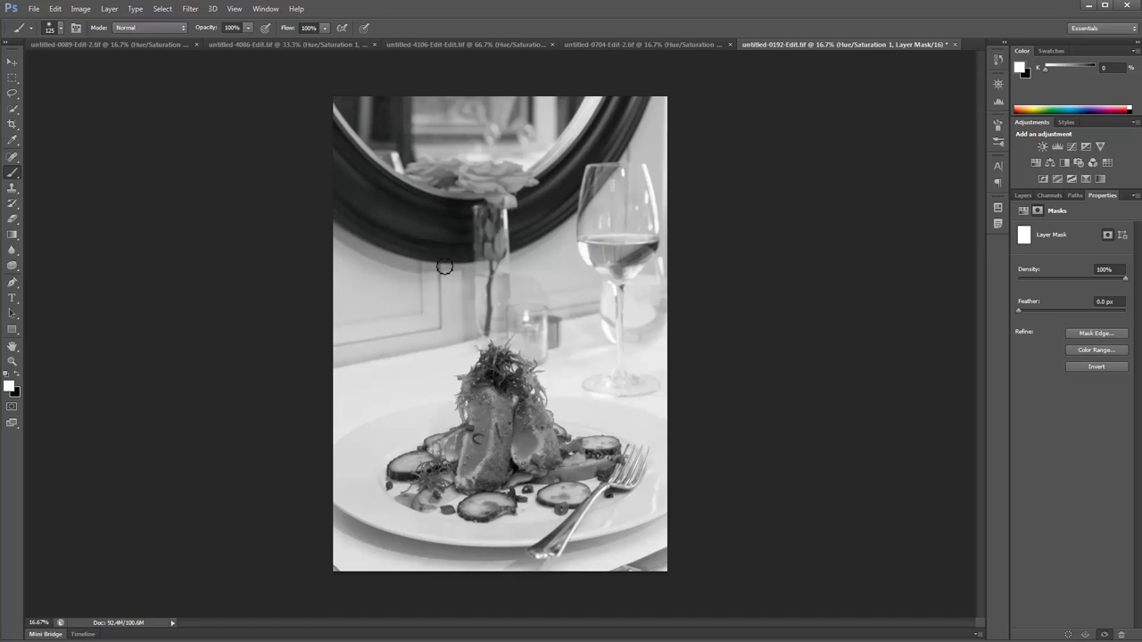
{"action": "left_click", "coordinate": [17, 376]}
- With a slightly larger brush, paint colour back into the tuna, cucumbers and garnish top
{"action": "key", "text": "bracketright"}
{"action": "left_click_drag", "start_coordinate": [486, 419], "coordinate": [542, 432]}
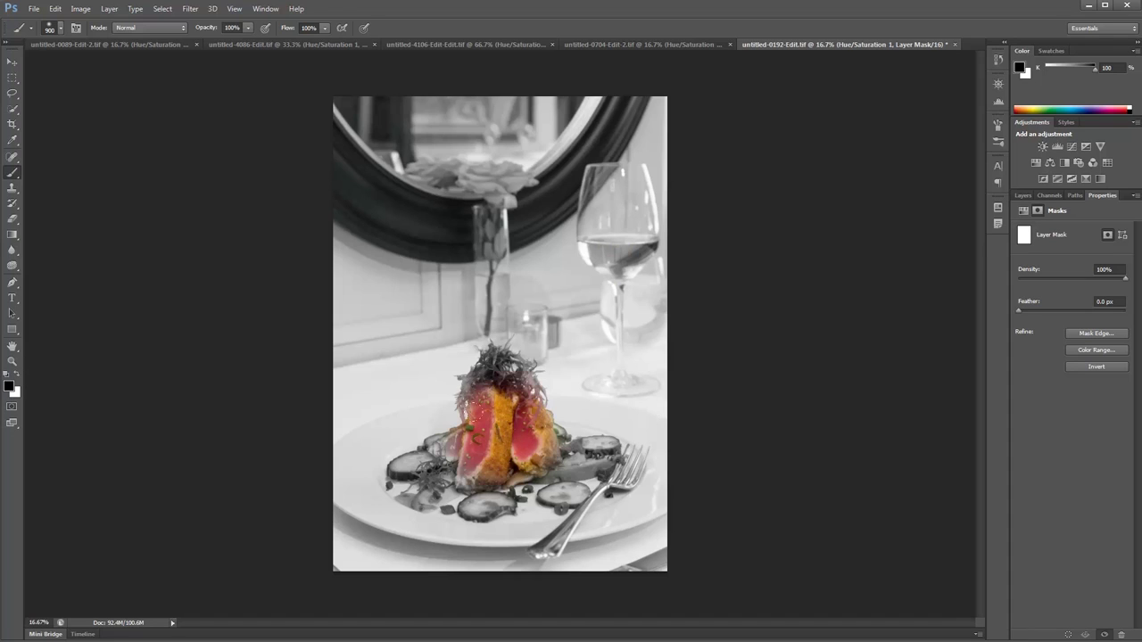
{"action": "mouse_move", "coordinate": [420, 472]}
{"action": "left_mouse_down"}
{"action": "mouse_move", "coordinate": [487, 504]}
{"action": "mouse_move", "coordinate": [541, 498]}
{"action": "mouse_move", "coordinate": [602, 446]}
{"action": "left_mouse_up"}
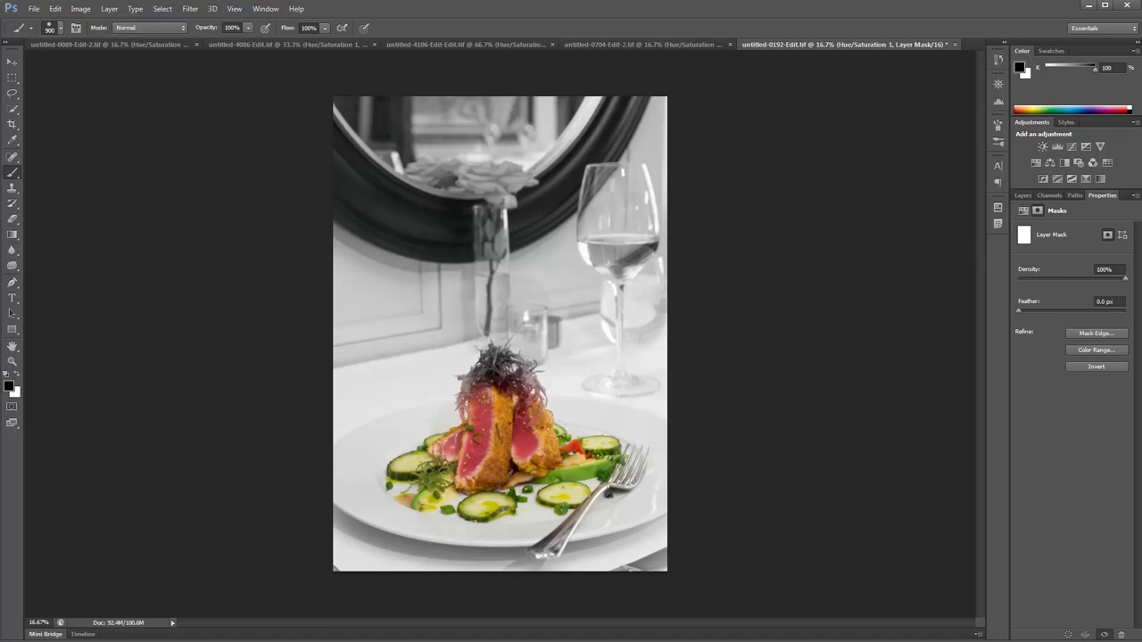
{"action": "mouse_move", "coordinate": [485, 387]}
{"action": "left_mouse_down"}
{"action": "mouse_move", "coordinate": [473, 386]}
{"action": "mouse_move", "coordinate": [495, 363]}
{"action": "mouse_move", "coordinate": [503, 372]}
{"action": "mouse_move", "coordinate": [501, 355]}
{"action": "mouse_move", "coordinate": [535, 385]}
{"action": "mouse_move", "coordinate": [534, 373]}
{"action": "left_mouse_up"}
{"action": "scroll", "coordinate": [533, 376], "scroll_direction": "up", "scroll_amount": 3}
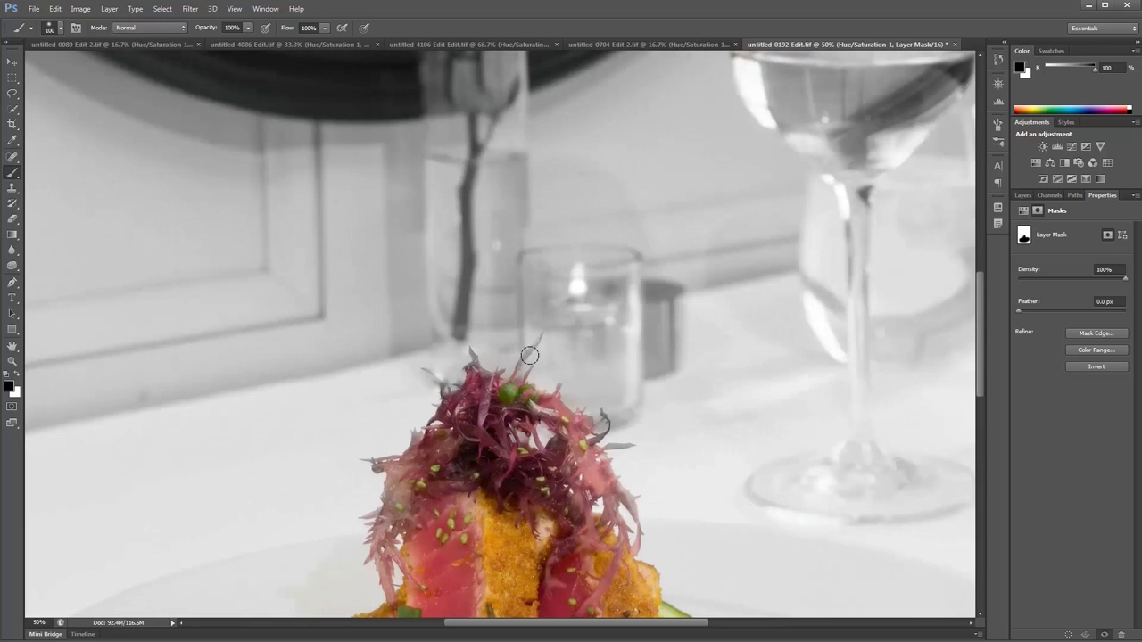
- With a smaller brush, restore colour to the remaining grey garnish strands on the left and right
{"action": "key", "text": "bracketleft"}
{"action": "key", "text": "bracketleft"}
{"action": "key", "text": "bracketleft"}
{"action": "key", "text": "bracketleft"}
{"action": "key", "text": "bracketleft"}
{"action": "key", "text": "bracketleft"}
{"action": "left_click_drag", "start_coordinate": [521, 364], "coordinate": [545, 344]}
{"action": "key", "text": "bracketleft"}
{"action": "left_click_drag", "start_coordinate": [429, 377], "coordinate": [458, 418]}
{"action": "mouse_move", "coordinate": [596, 446]}
{"action": "left_mouse_down"}
{"action": "mouse_move", "coordinate": [609, 420]}
{"action": "mouse_move", "coordinate": [634, 457]}
{"action": "mouse_move", "coordinate": [603, 453]}
{"action": "left_mouse_up"}
{"action": "scroll", "coordinate": [468, 517], "scroll_direction": "down", "scroll_amount": 5}
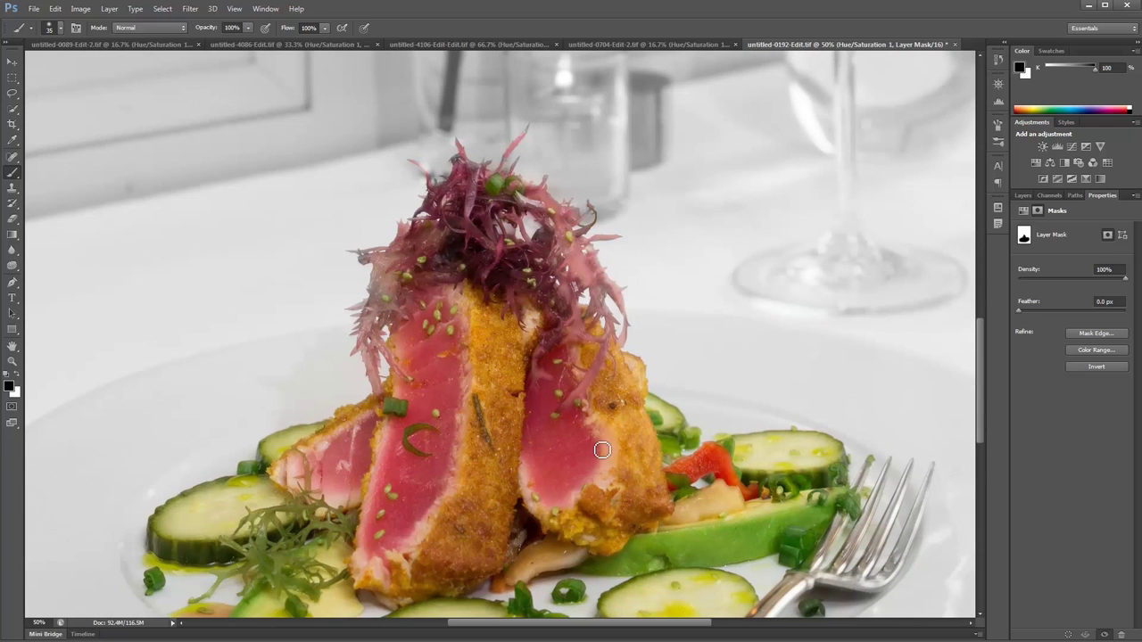
{"action": "scroll", "coordinate": [602, 452], "scroll_direction": "down", "scroll_amount": 3}
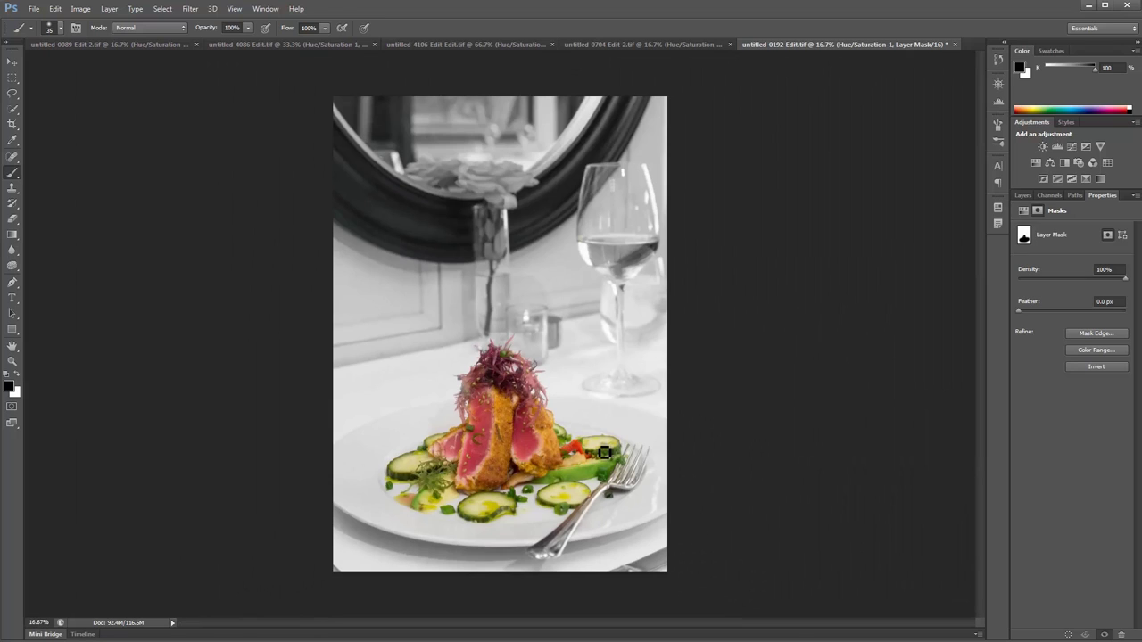
{"action": "left_click", "coordinate": [1022, 209]}
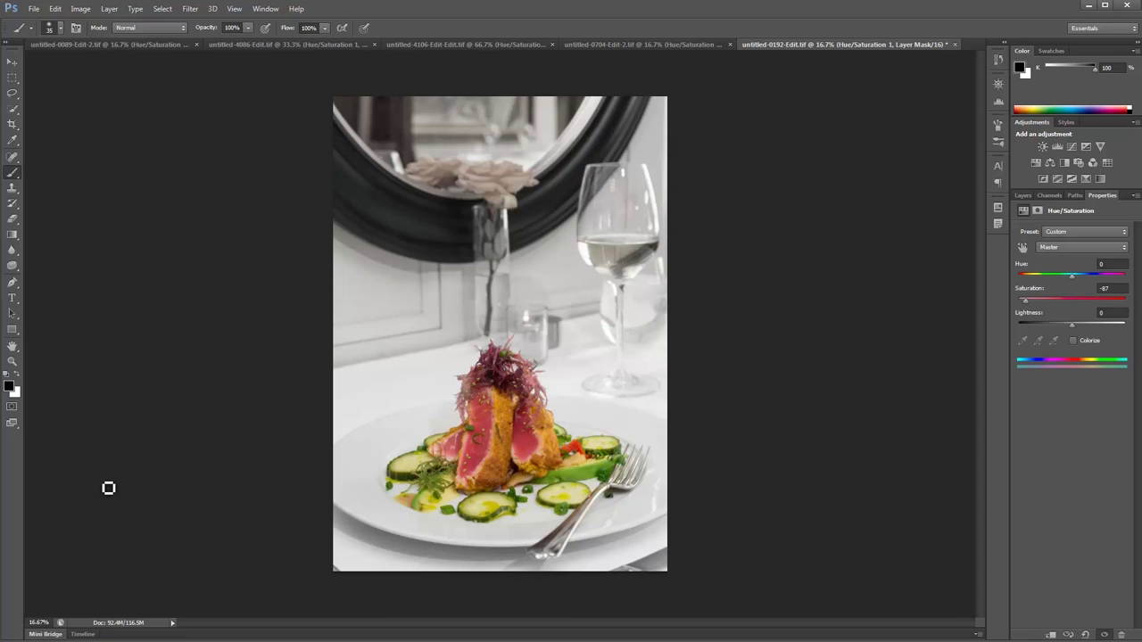
- Switch to the rusty truck document, untitled-0089-Edit-2.tif
{"action": "left_click", "coordinate": [77, 46]}
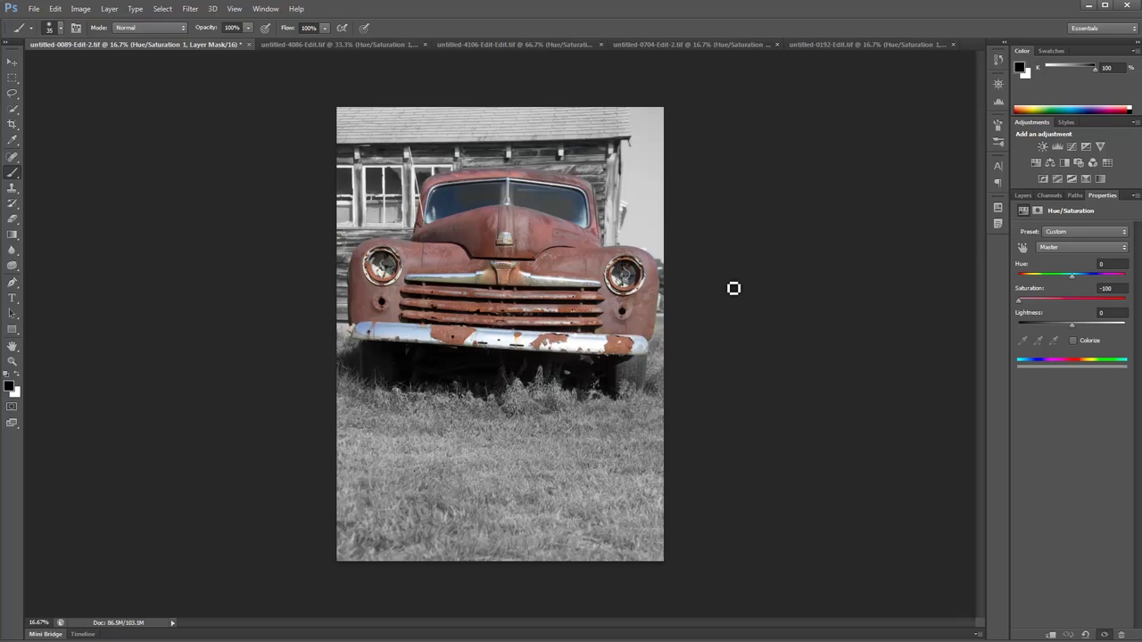
- Delete the truck photo's Hue/Saturation 1 layer and add a fresh Hue/Saturation adjustment
{"action": "left_click", "coordinate": [1023, 196]}
{"action": "key", "text": "Delete"}
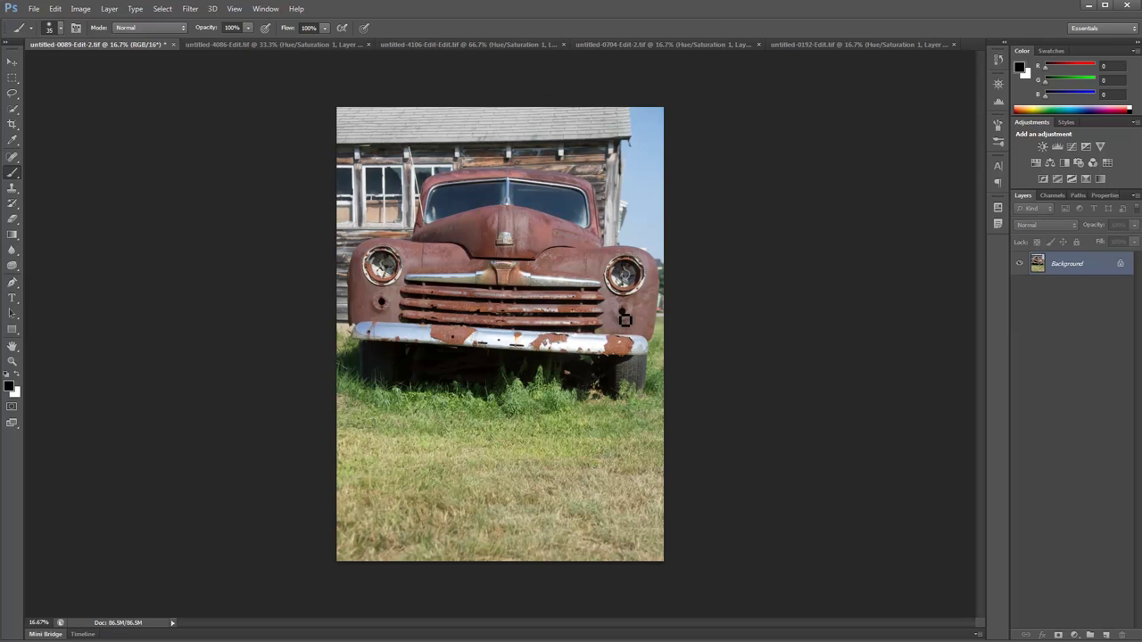
{"action": "left_click", "coordinate": [1036, 163]}
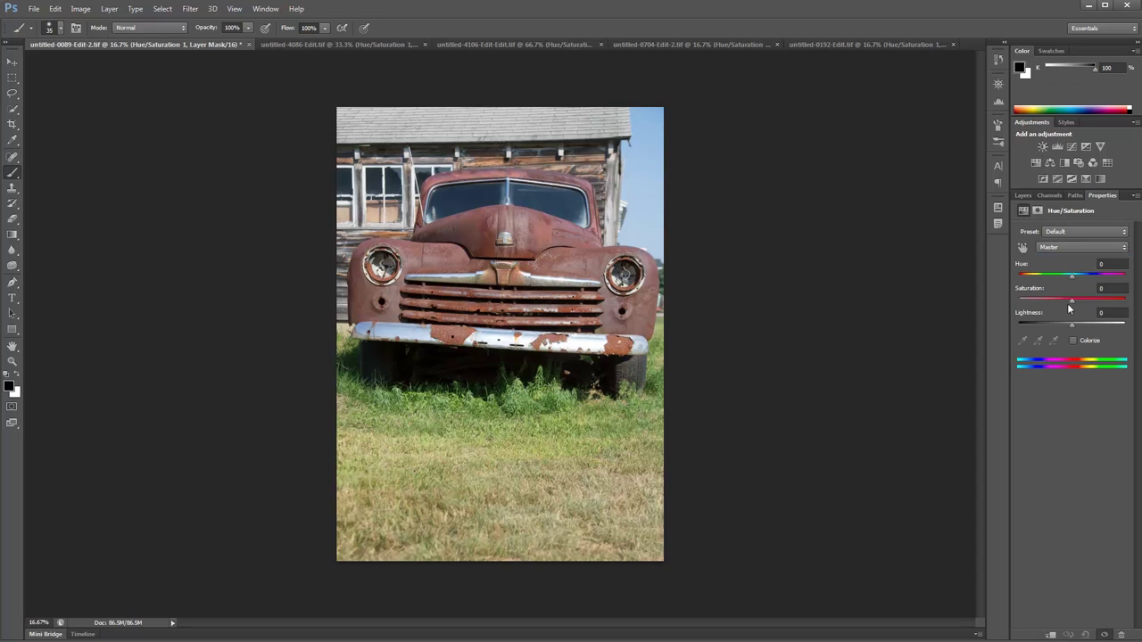
- Make the truck photo fully black and white with Saturation -100, then select the adjustment's mask
{"action": "left_click_drag", "start_coordinate": [1069, 301], "coordinate": [994, 296]}
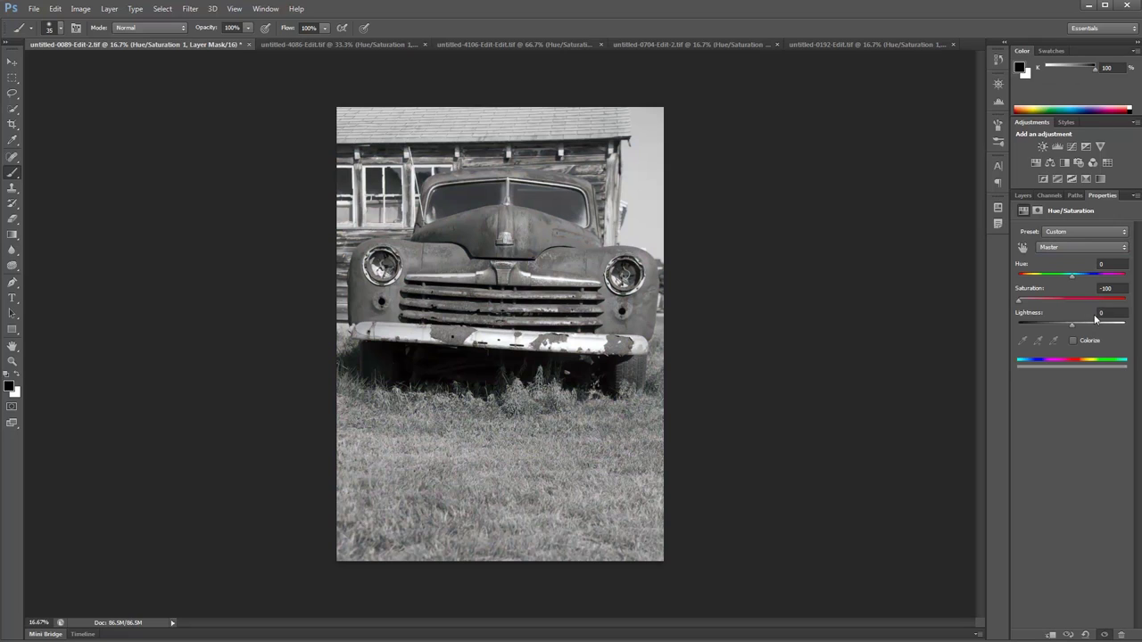
{"action": "left_click", "coordinate": [1036, 211]}
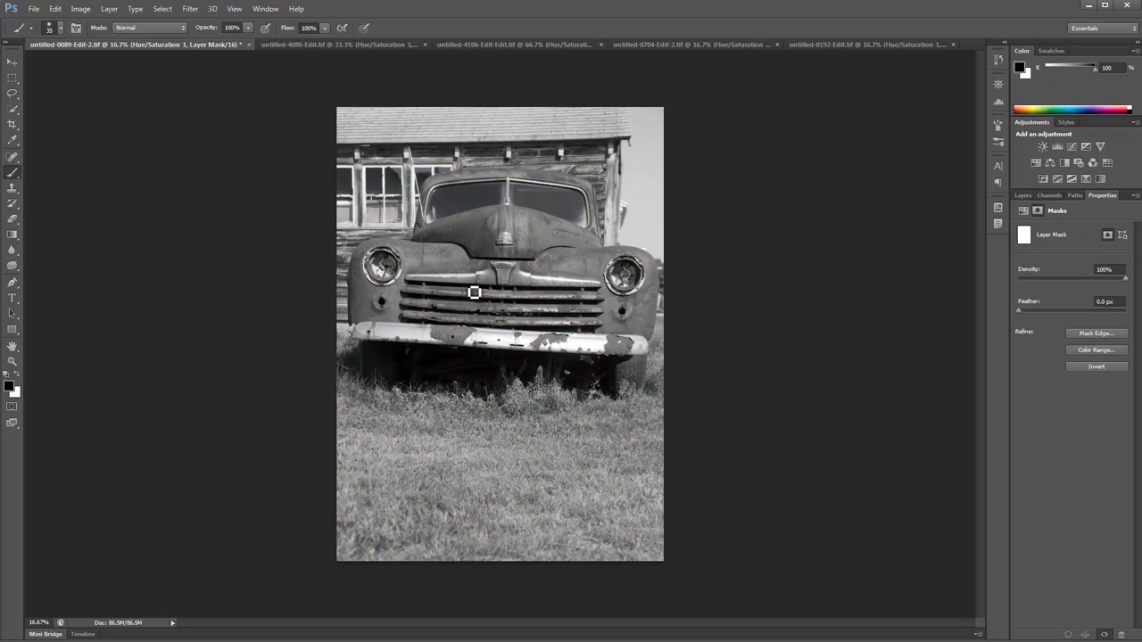
{"action": "key", "text": "bracketright"}
{"action": "key", "text": "bracketright"}
{"action": "key", "text": "bracketright"}
{"action": "key", "text": "bracketright"}
{"action": "key", "text": "bracketright"}
{"action": "key", "text": "bracketright"}
{"action": "key", "text": "bracketright"}
{"action": "key", "text": "bracketright"}
{"action": "key", "text": "bracketright"}
{"action": "key", "text": "bracketright"}
{"action": "key", "text": "bracketright"}
{"action": "key", "text": "bracketright"}
{"action": "key", "text": "bracketright"}
{"action": "key", "text": "bracketright"}
- Paint black on the mask over the rusty hood and blue windshield to restore their colour
{"action": "left_click_drag", "start_coordinate": [493, 242], "coordinate": [489, 230]}
{"action": "left_click_drag", "start_coordinate": [453, 240], "coordinate": [438, 217]}
{"action": "left_click_drag", "start_coordinate": [473, 182], "coordinate": [501, 184]}
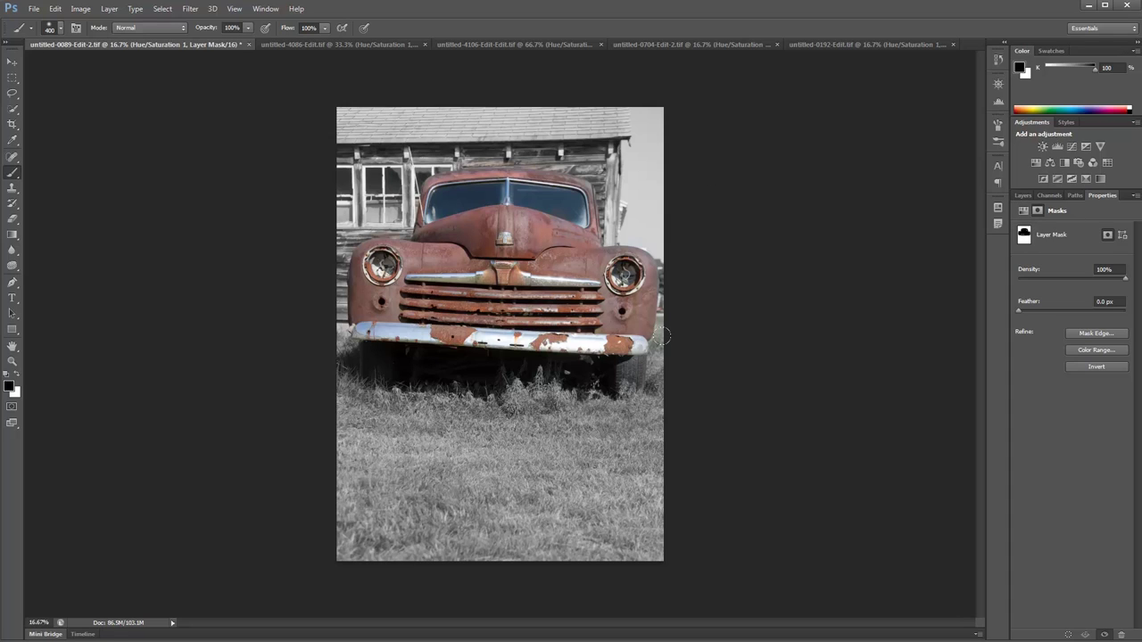
{"action": "left_click", "coordinate": [1033, 196]}
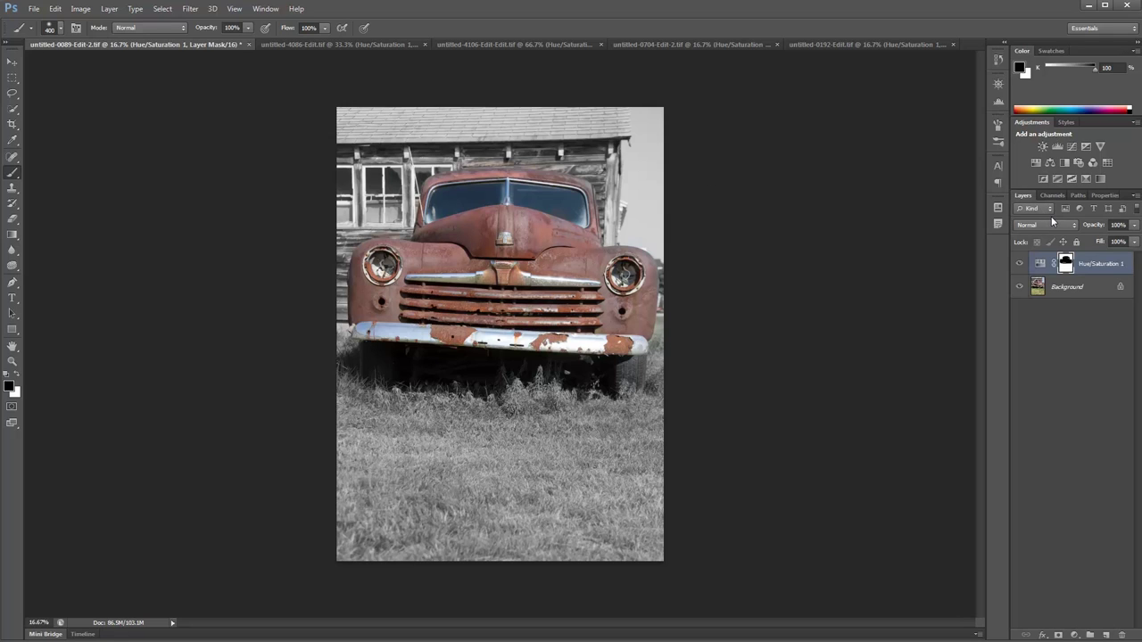